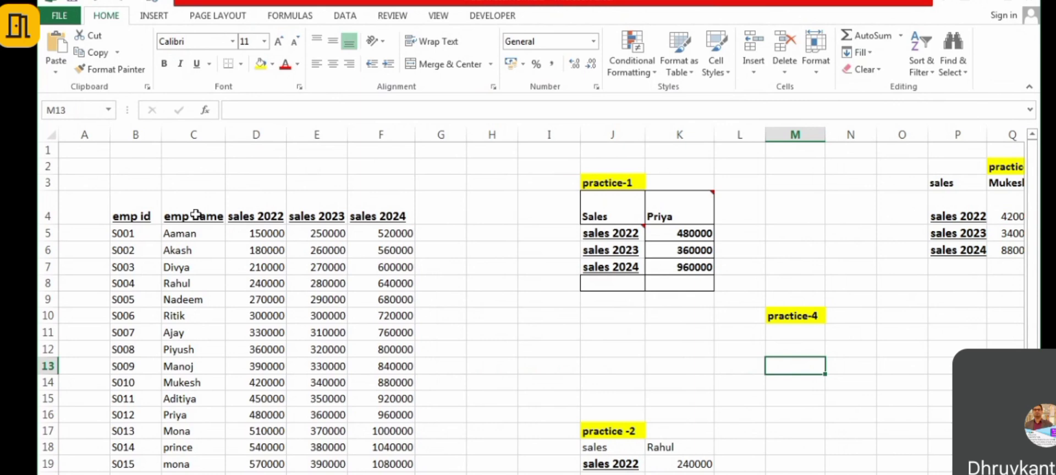
Step: Review the employee table's emp id, emp name, sales 2022, sales 2023 and sales 2024 columns
scroll(195, 214, down, 1)
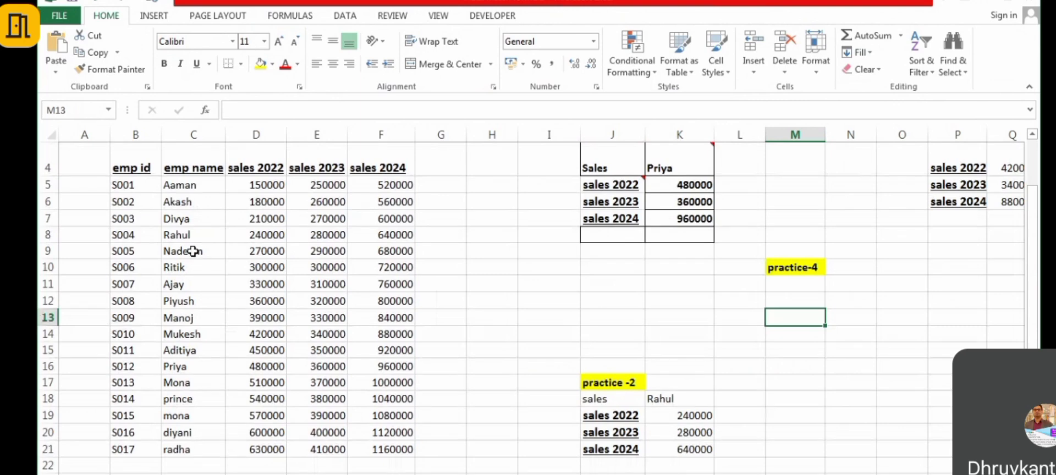
scroll(193, 251, up, 1)
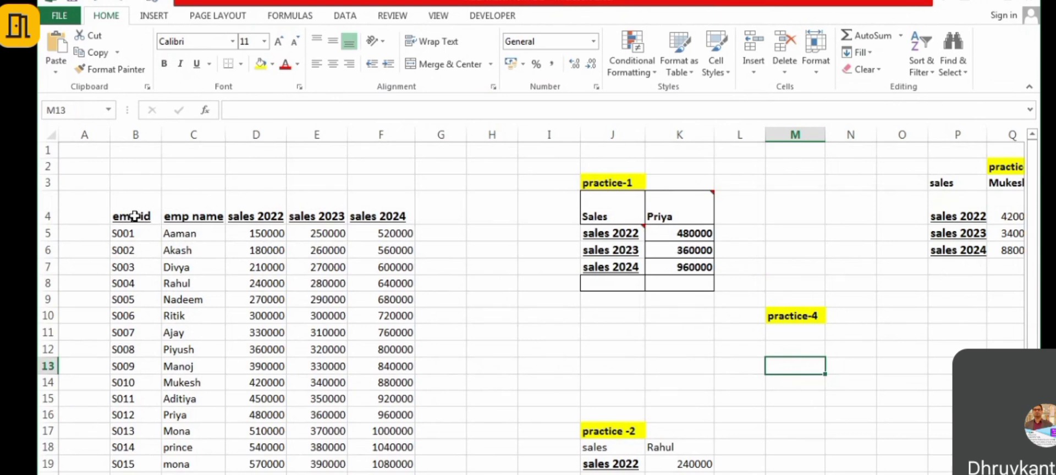
drag(132, 250, 135, 447)
drag(205, 240, 205, 330)
scroll(266, 235, down, 1)
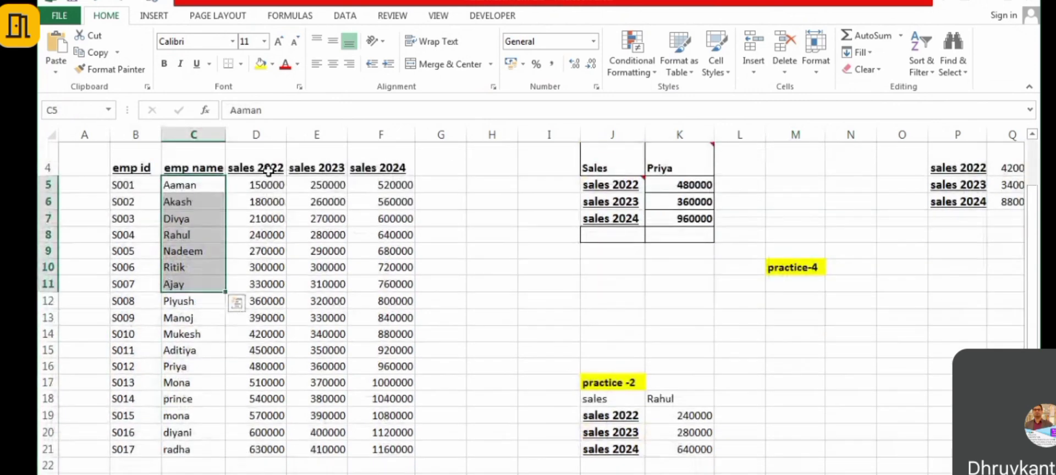
click(316, 168)
click(385, 171)
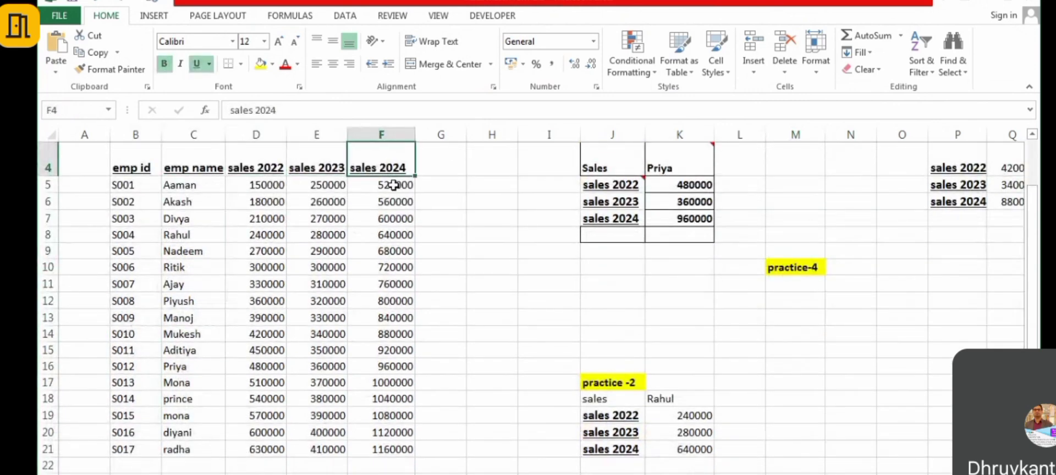
scroll(308, 197, up, 1)
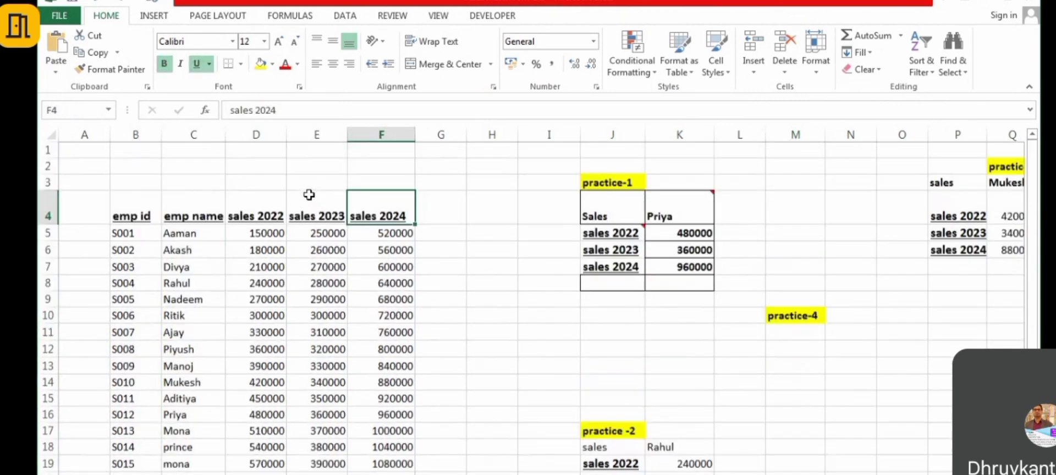
click(260, 211)
click(319, 214)
click(380, 214)
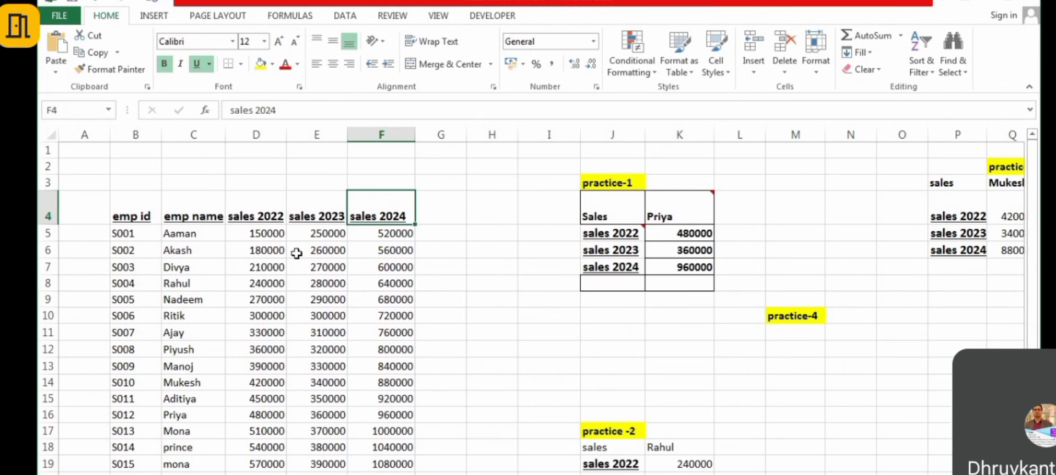
Step: Examine how individual employees in the emp name column line up with their yearly sales figures
drag(201, 210, 206, 259)
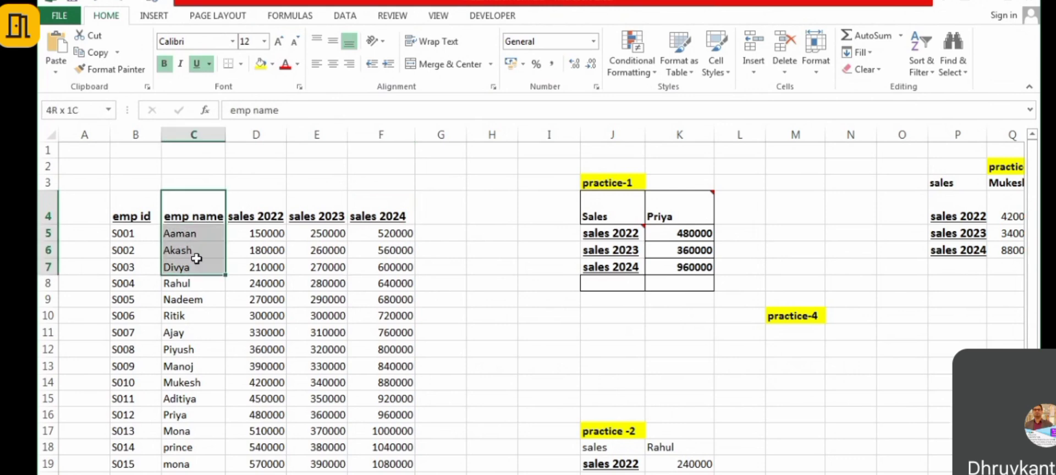
click(379, 252)
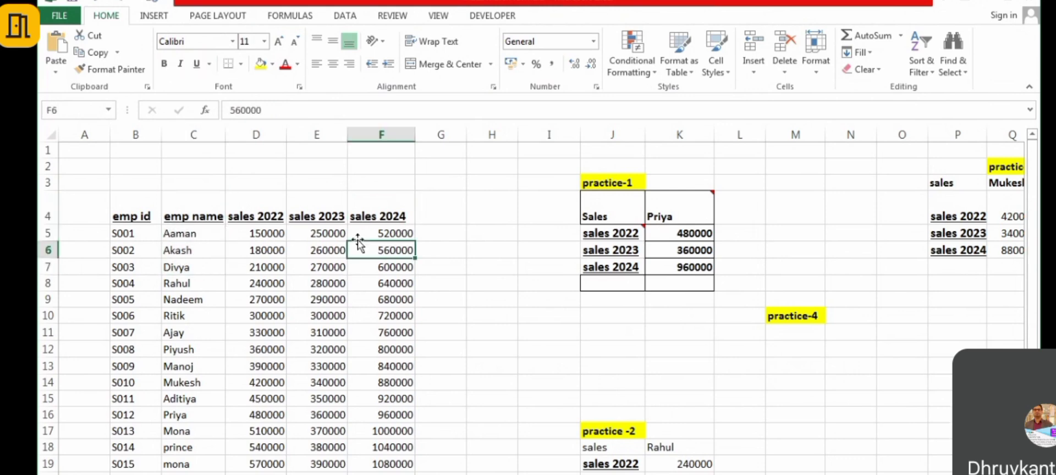
click(219, 235)
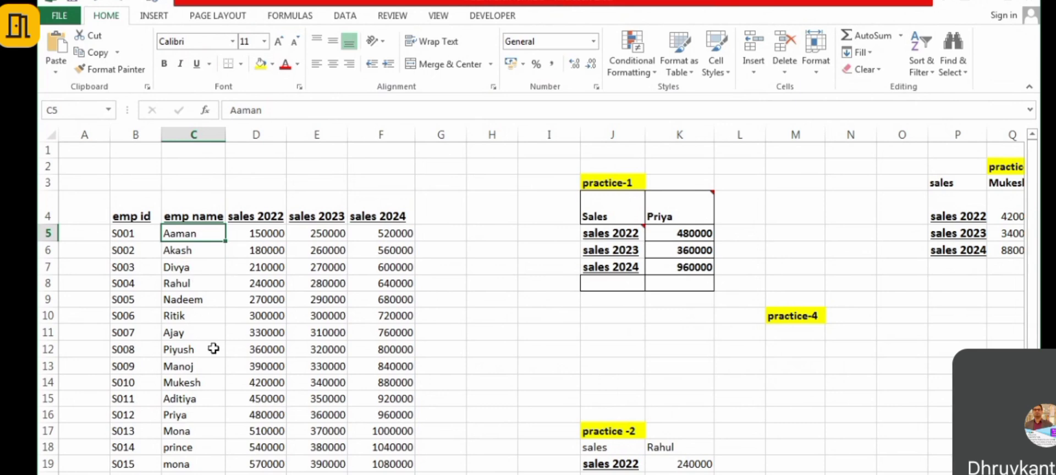
click(197, 331)
drag(258, 333, 366, 345)
click(174, 368)
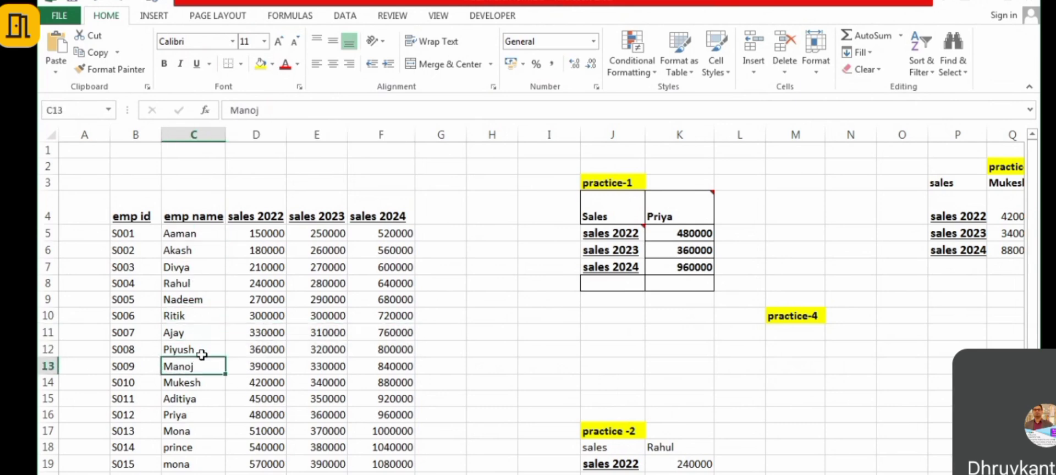
scroll(202, 354, down, 1)
scroll(202, 355, up, 1)
Step: Test the practice-1 employee dropdown in K4 with two other employees and restore the original selection
drag(583, 182, 700, 295)
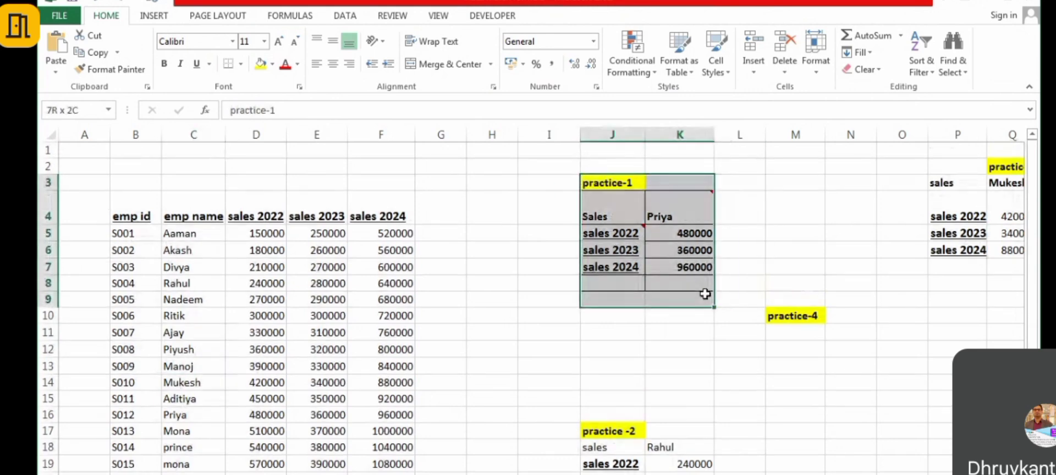
click(851, 182)
click(682, 211)
click(721, 217)
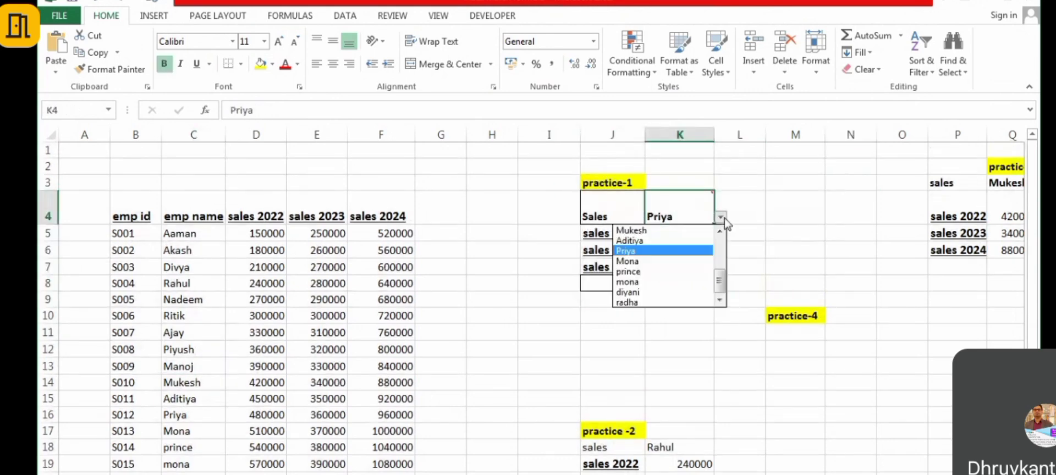
click(645, 263)
click(720, 217)
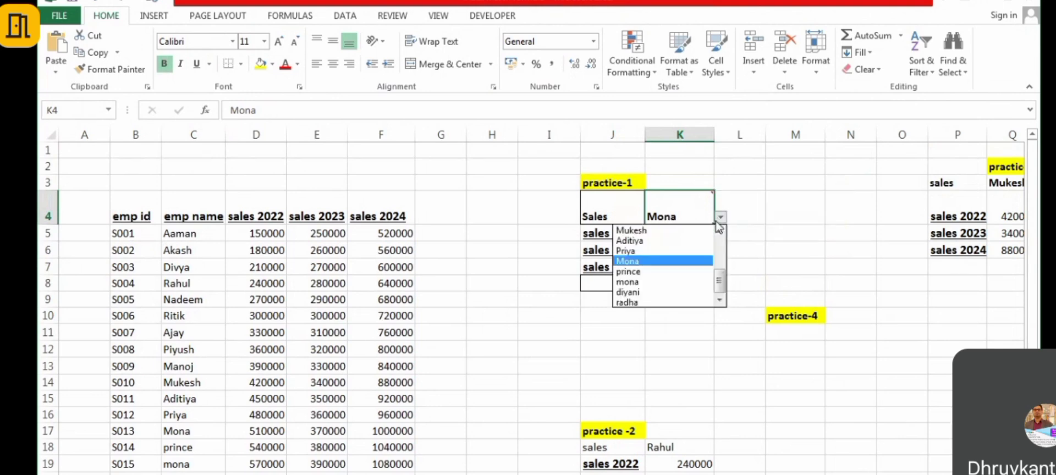
click(650, 293)
click(720, 218)
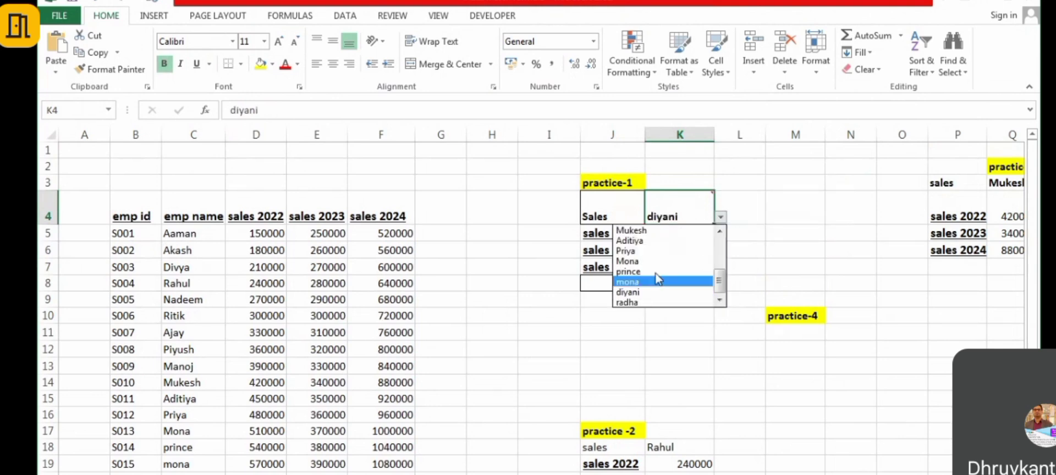
click(641, 252)
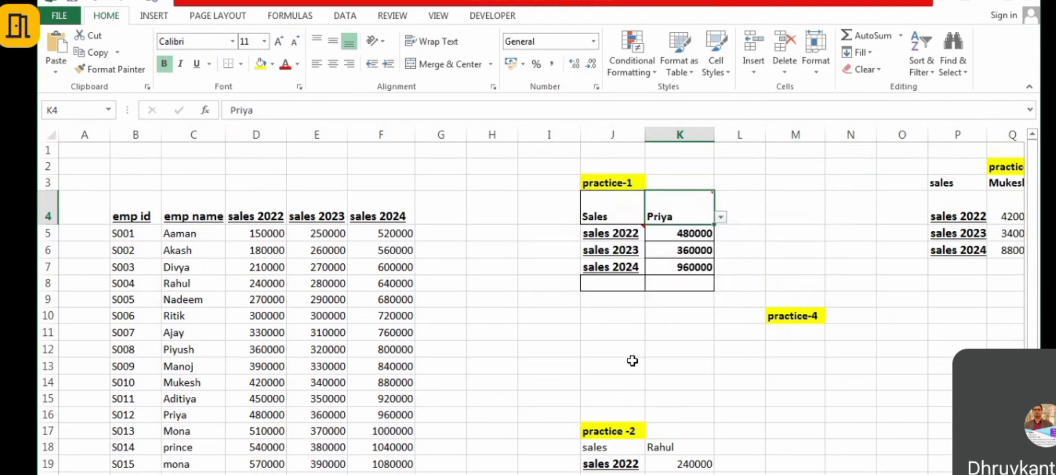
click(666, 333)
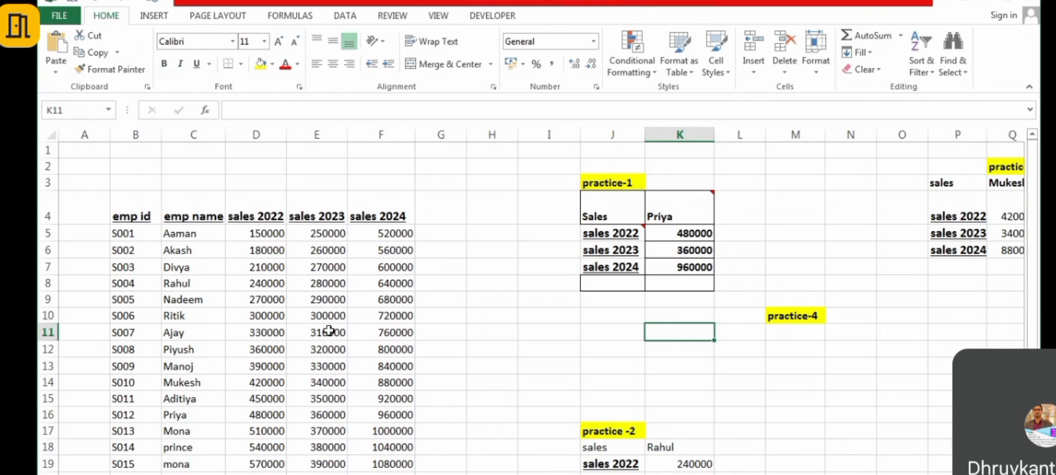
Step: Enter the label "sales" in cell L11, beside the practice-4 heading
scroll(326, 331, down, 2)
scroll(327, 330, up, 2)
click(743, 328)
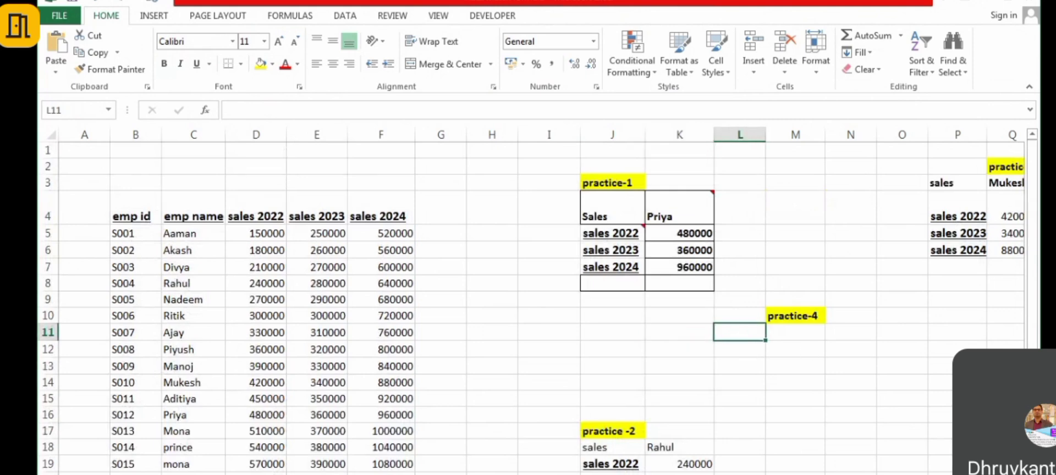
text(sales)
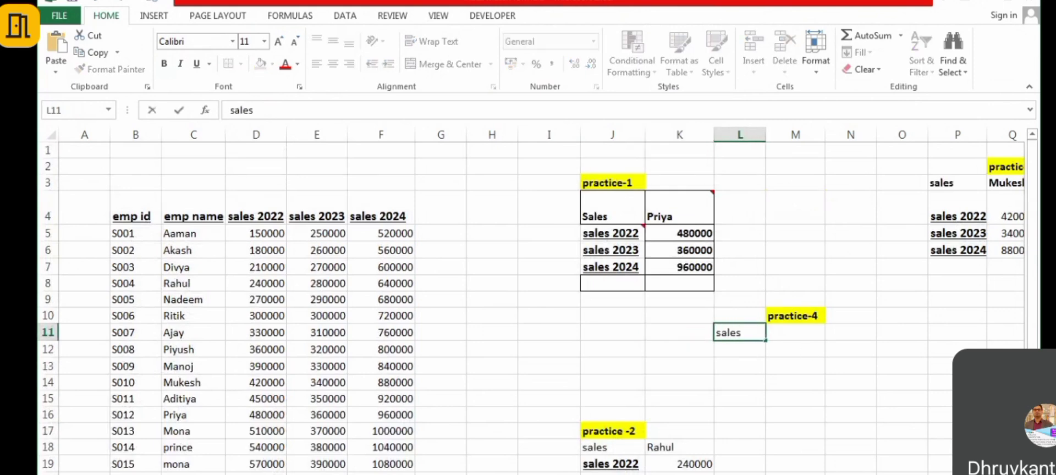
key(Return)
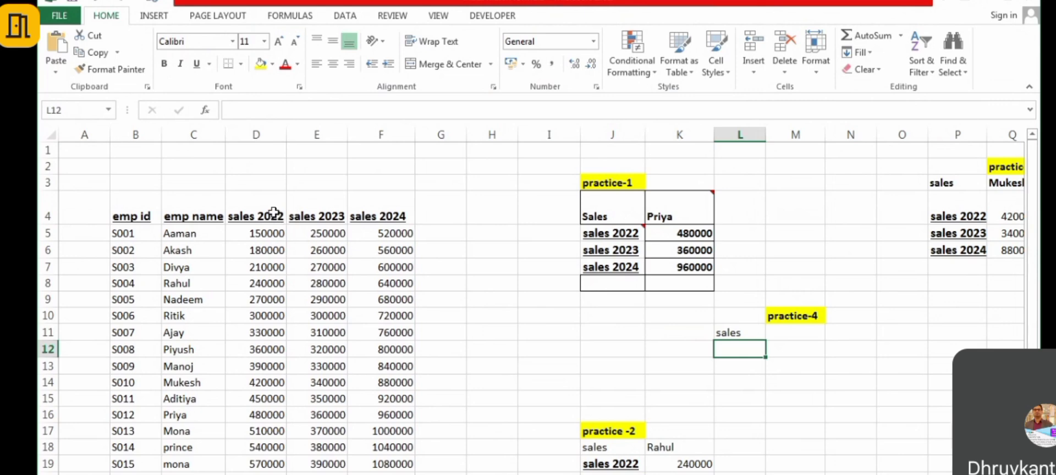
Step: Copy the sales 2022 to sales 2024 headers from D4:F4, paste them transposed from L12 down, and widen column L
drag(264, 212, 377, 213)
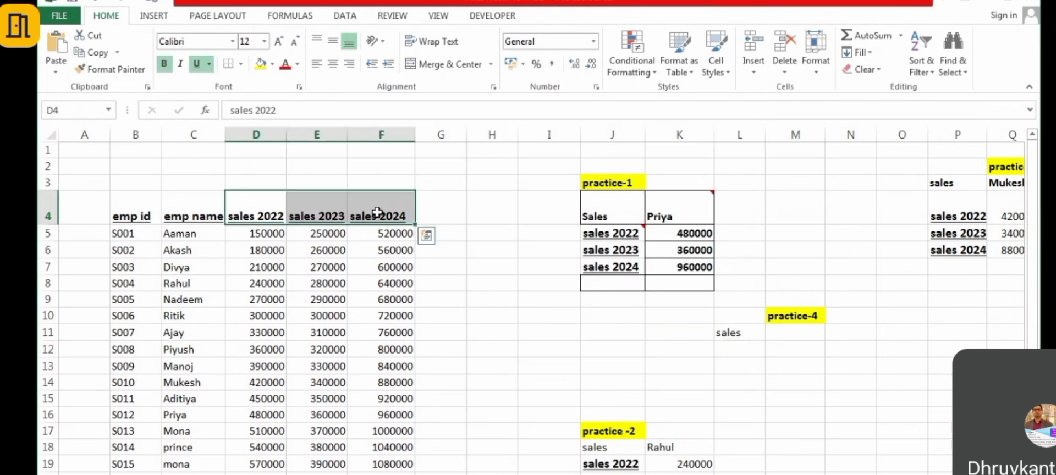
key(ctrl+c)
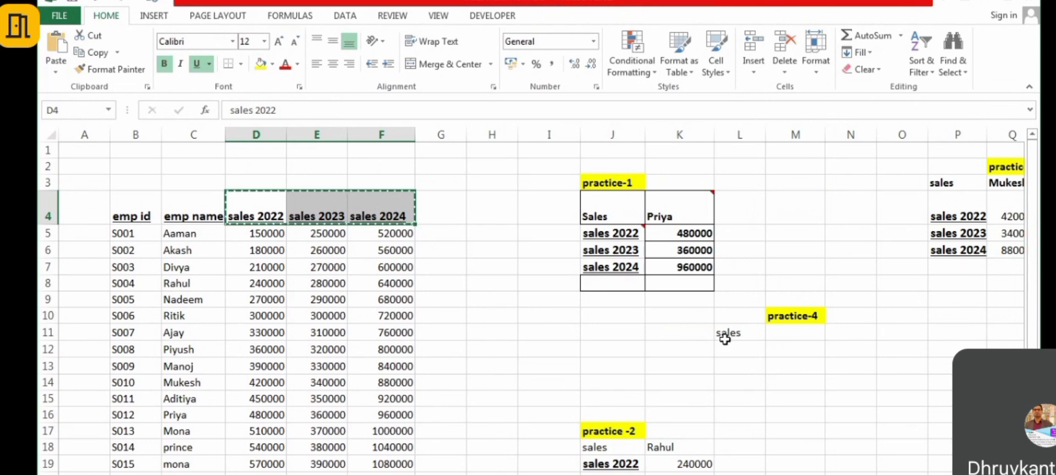
click(734, 345)
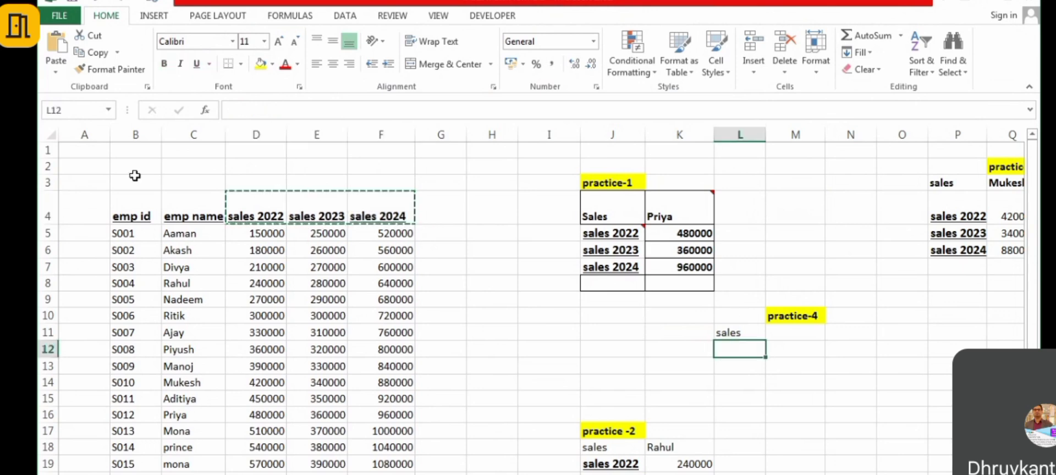
click(53, 72)
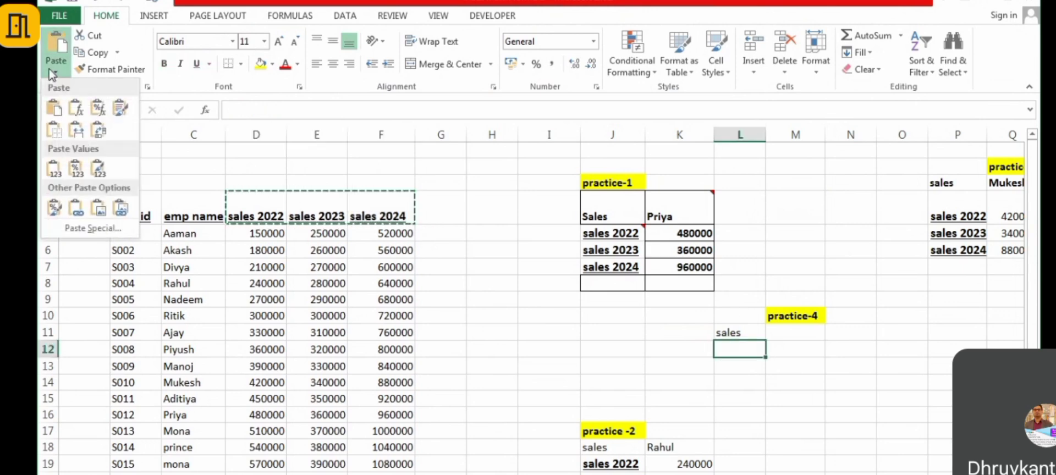
click(100, 132)
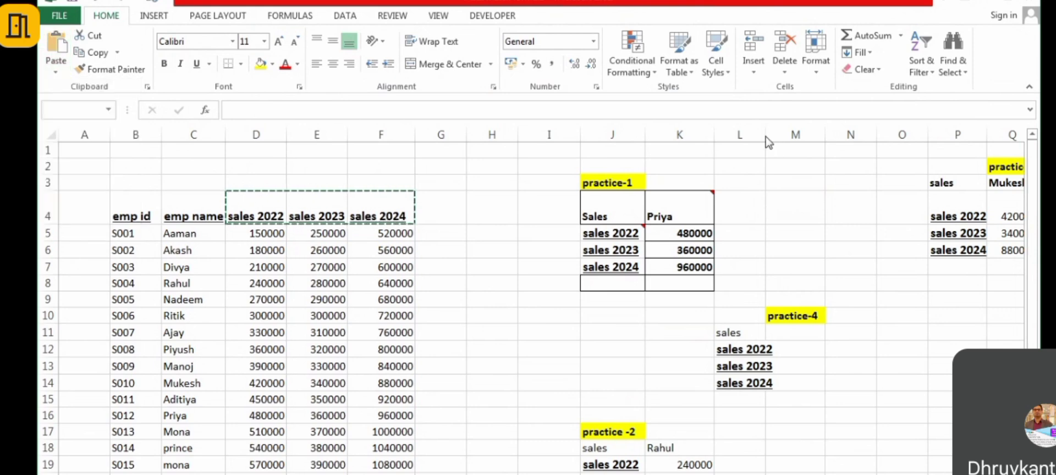
drag(767, 134, 777, 134)
click(805, 350)
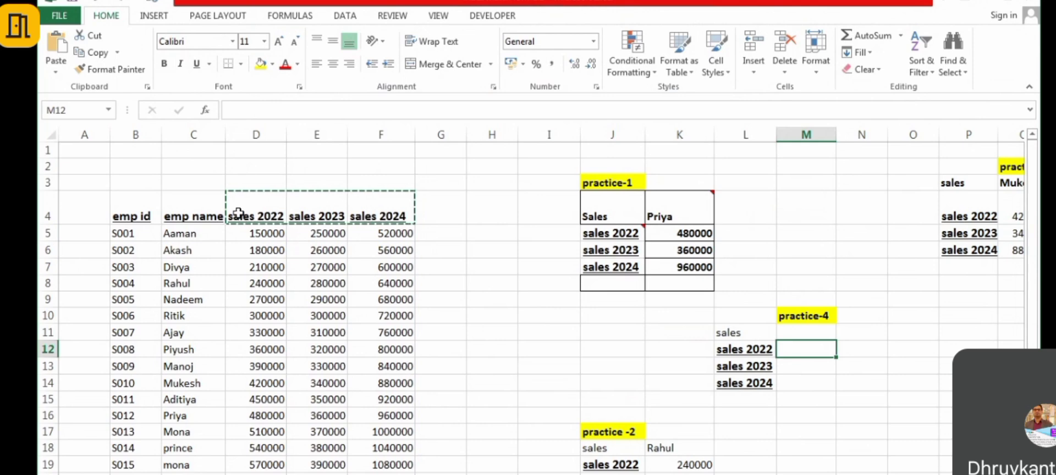
drag(735, 350, 746, 384)
click(819, 385)
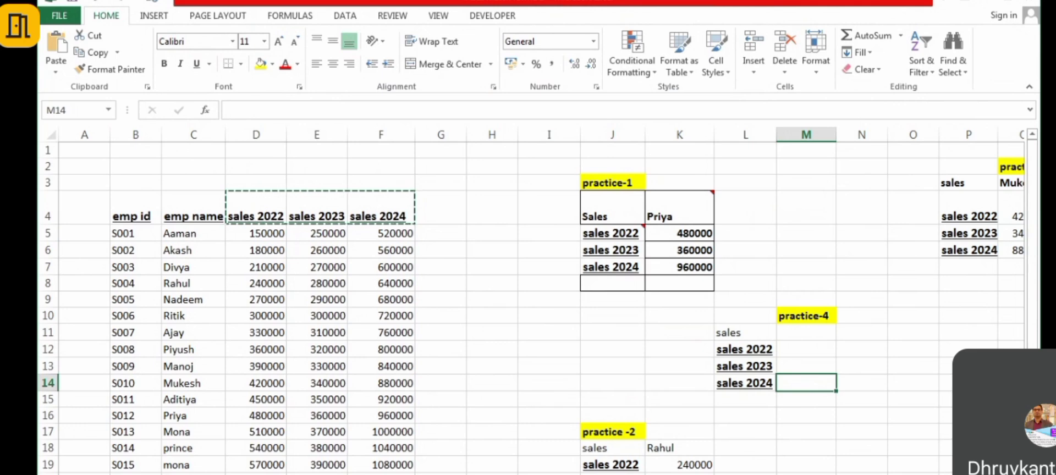
scroll(544, 302, right, 1)
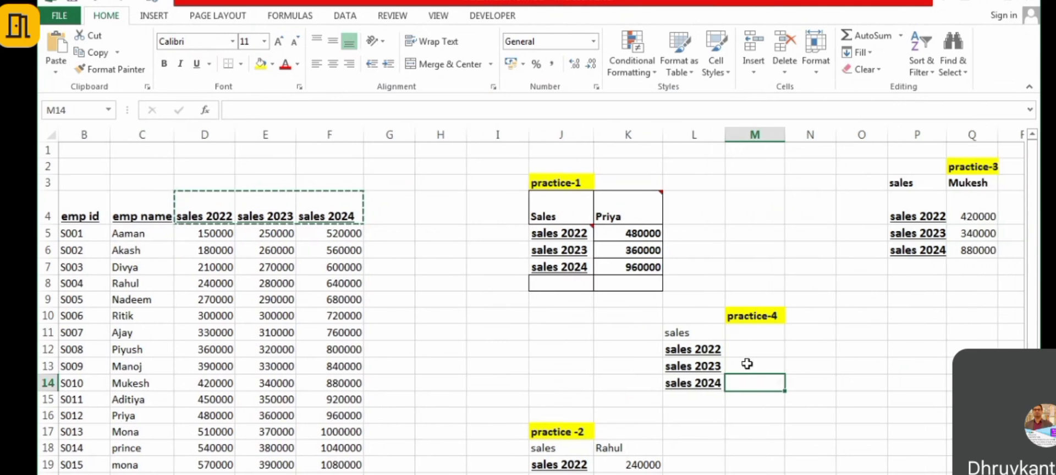
scroll(594, 341, left, 1)
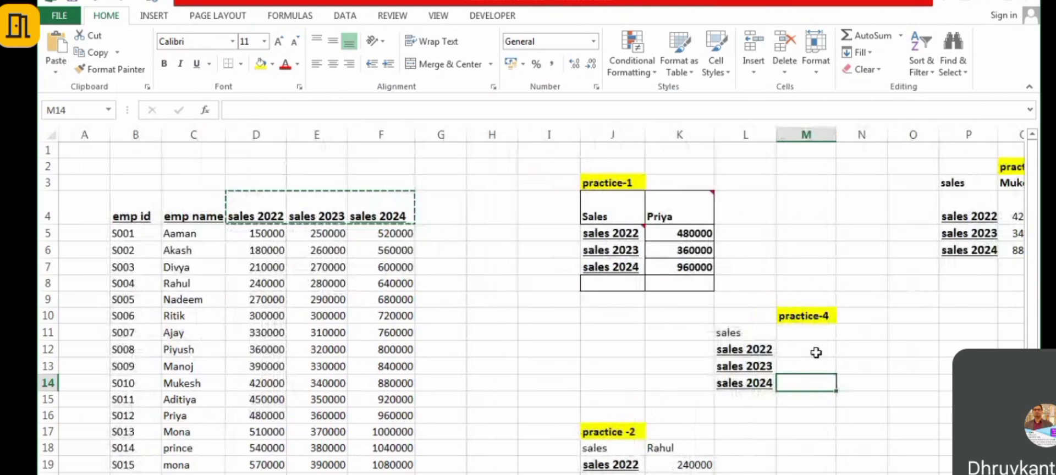
Step: Add a list data validation to cell M11 using the employee names in C5:C21 as its source
click(812, 330)
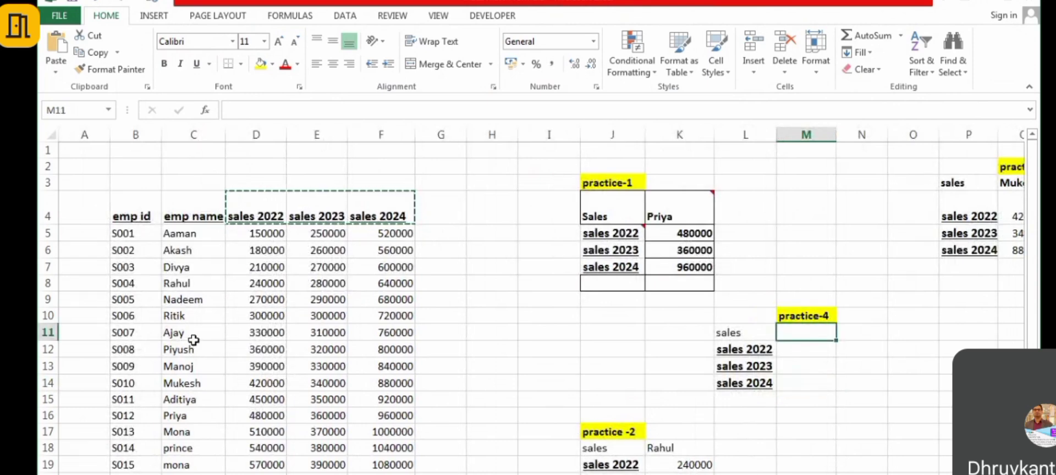
scroll(197, 319, down, 1)
scroll(197, 328, up, 1)
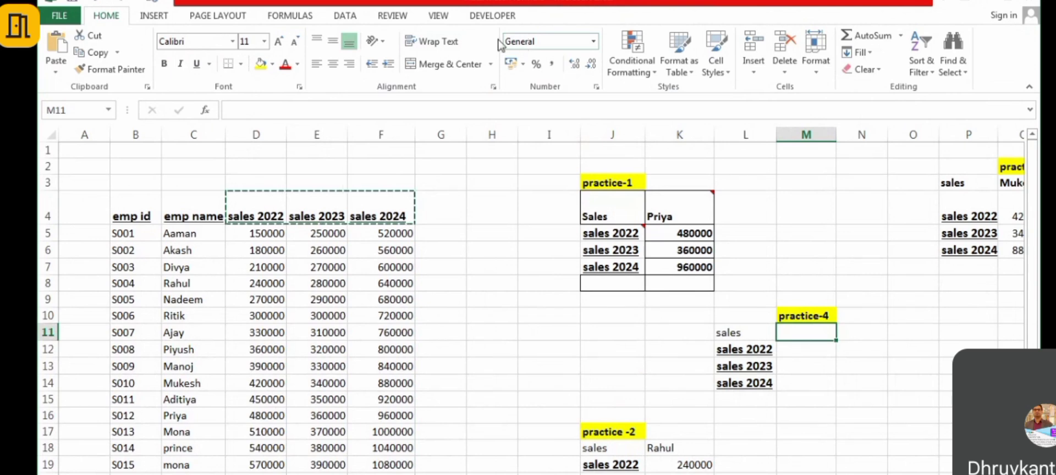
click(352, 17)
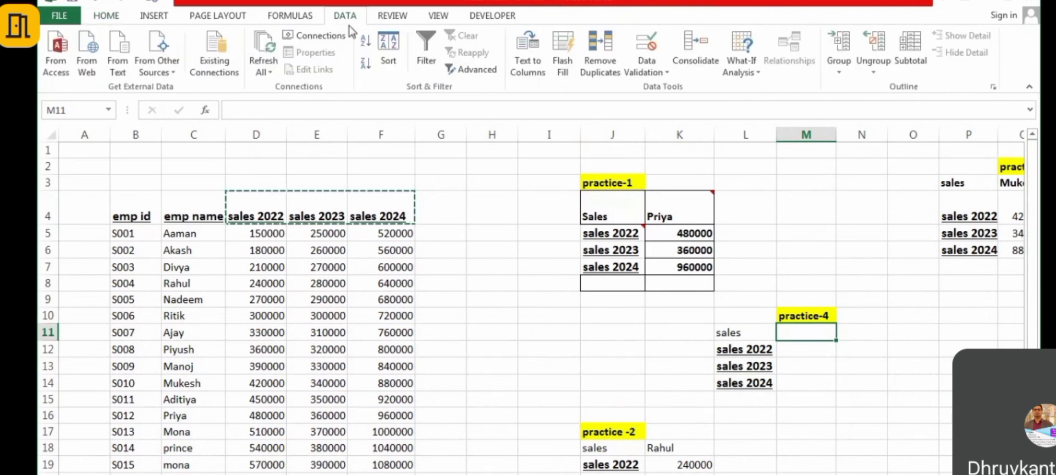
click(657, 70)
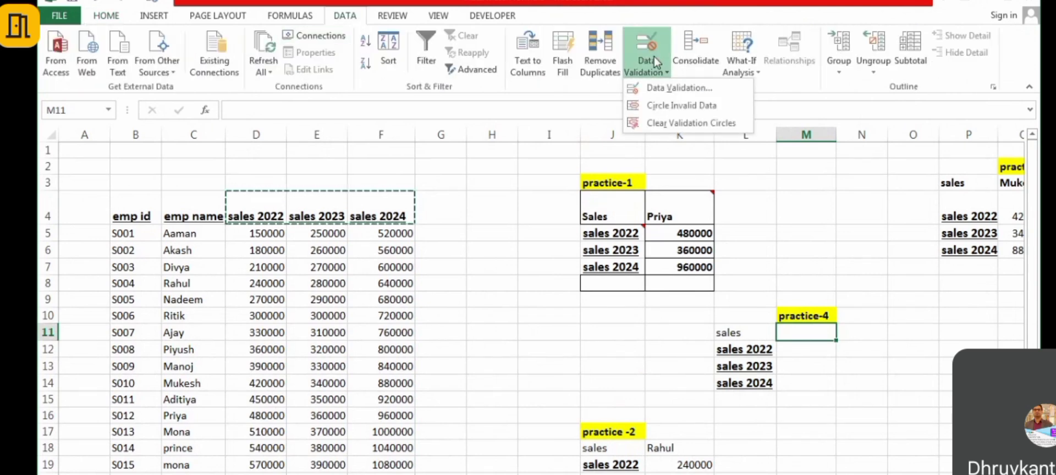
click(679, 89)
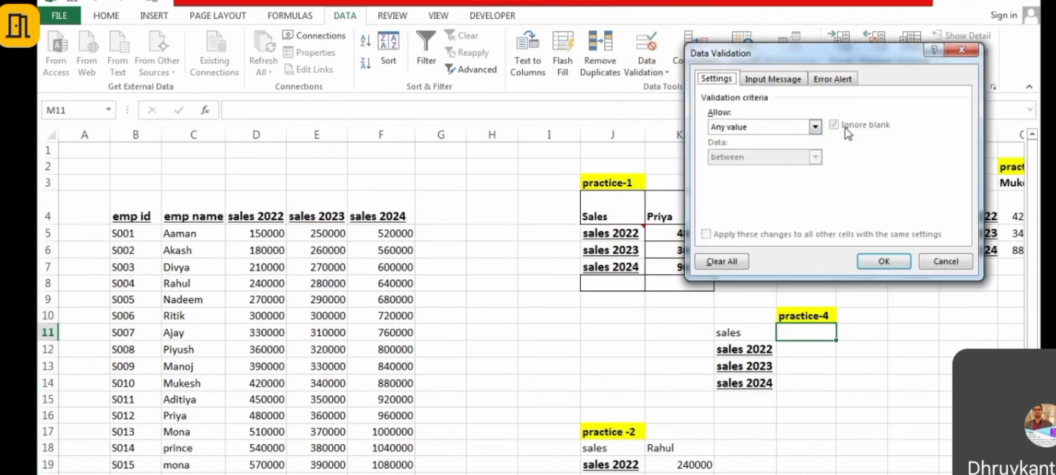
click(816, 128)
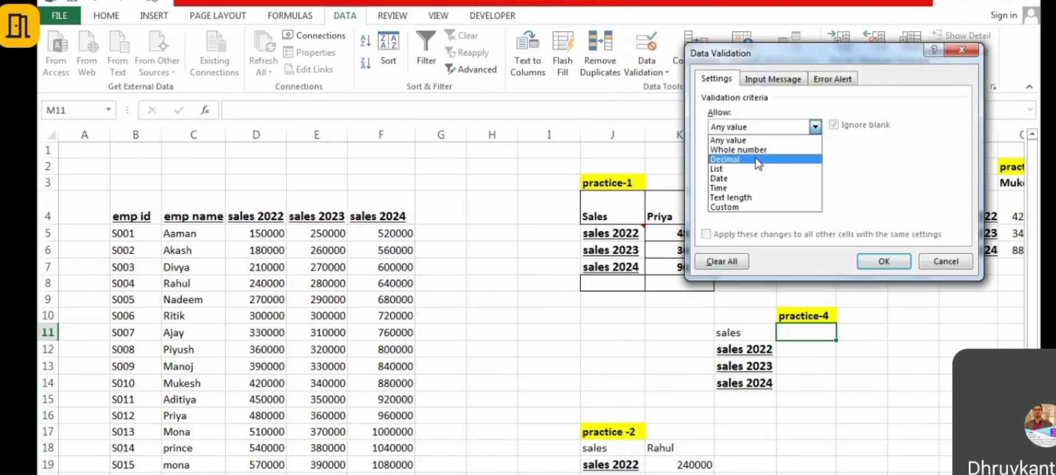
click(729, 169)
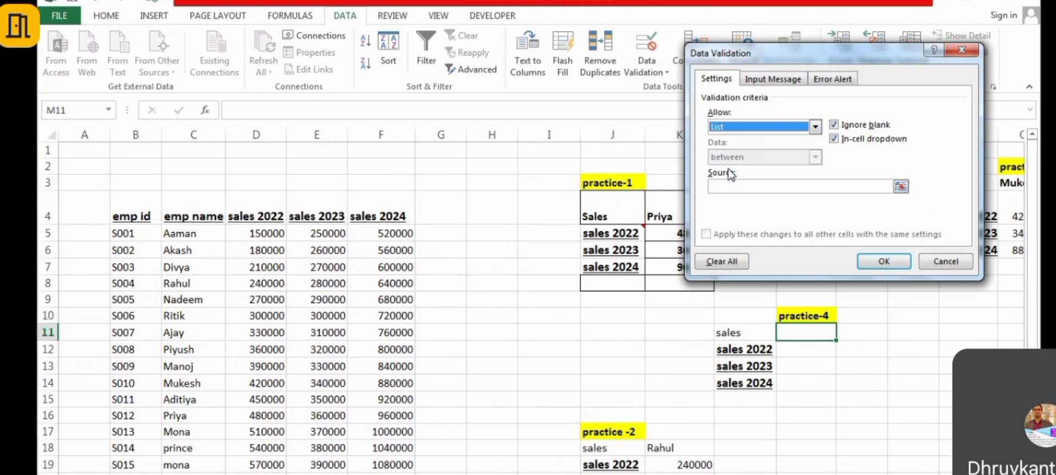
click(723, 187)
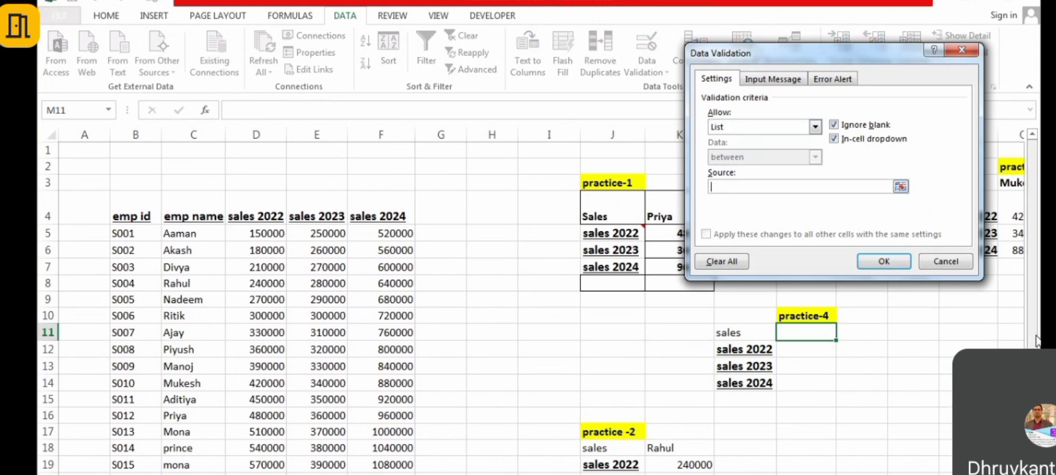
drag(1033, 325, 1033, 330)
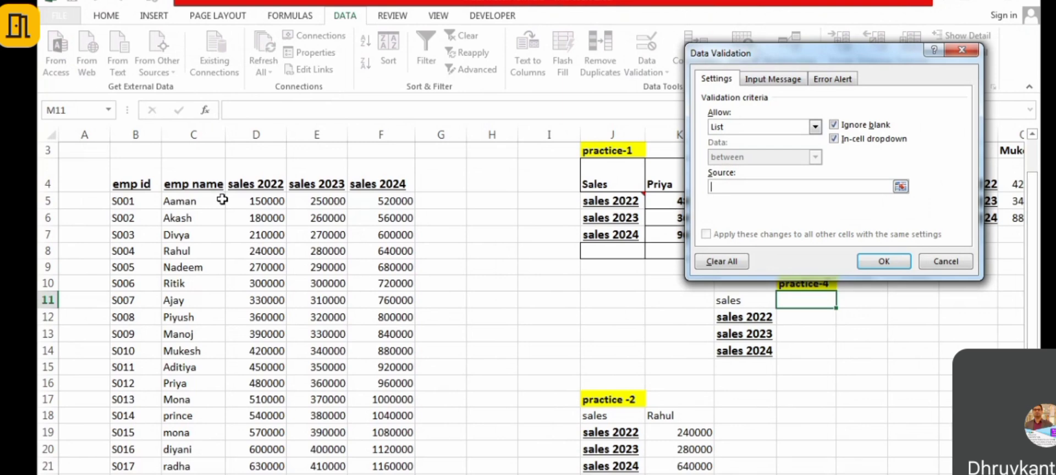
drag(204, 204, 190, 469)
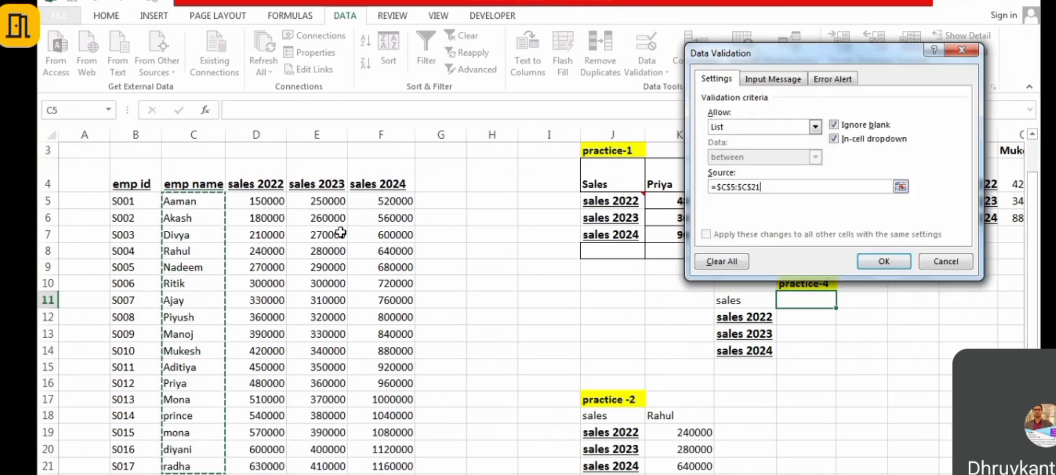
click(891, 263)
Step: Try several employees from the dropdown in M11, ending with the eighth employee in the emp name column selected
click(842, 301)
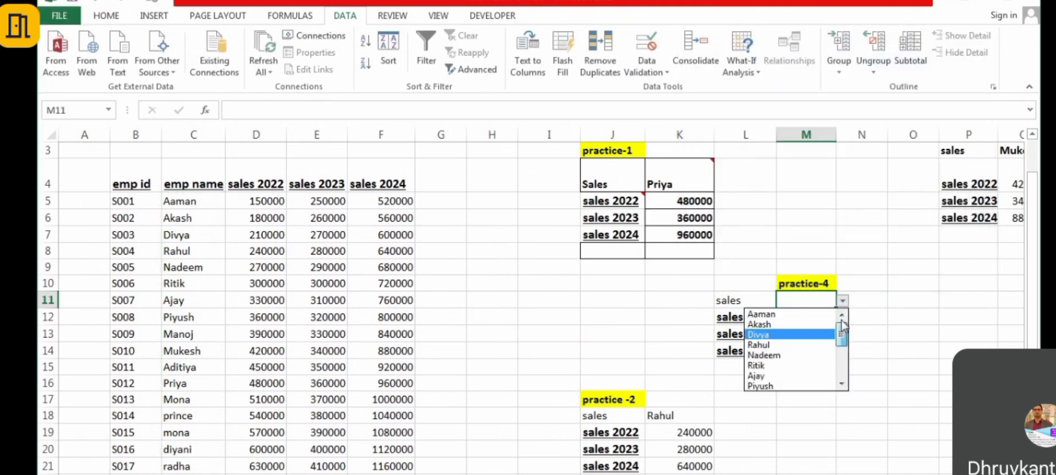
click(825, 345)
click(842, 300)
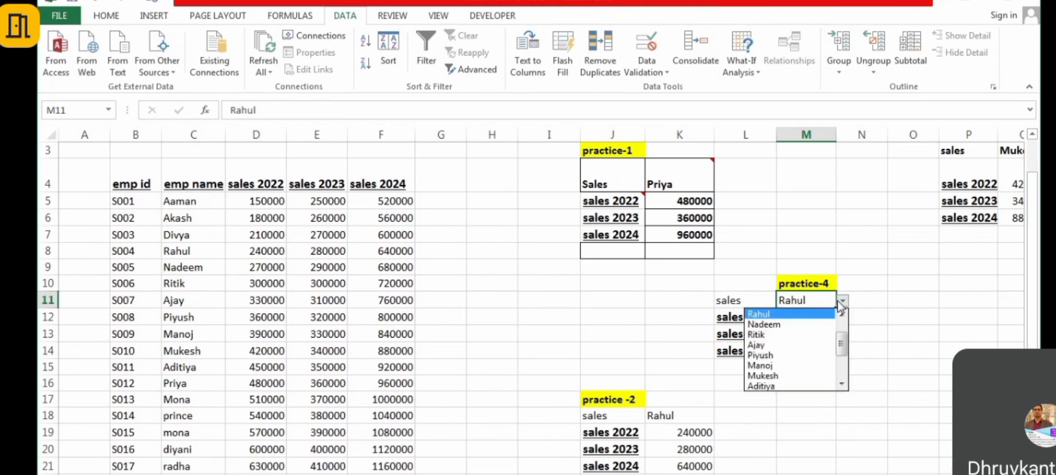
click(766, 329)
click(843, 301)
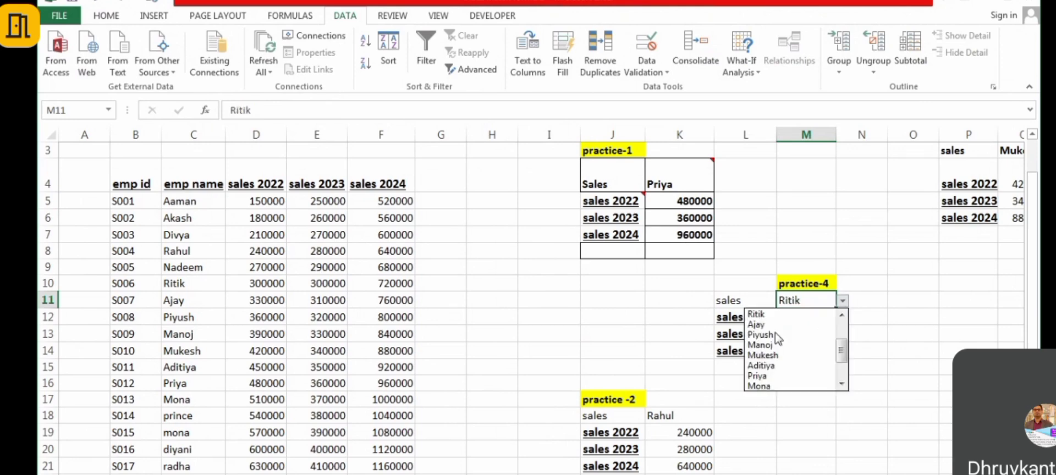
click(792, 337)
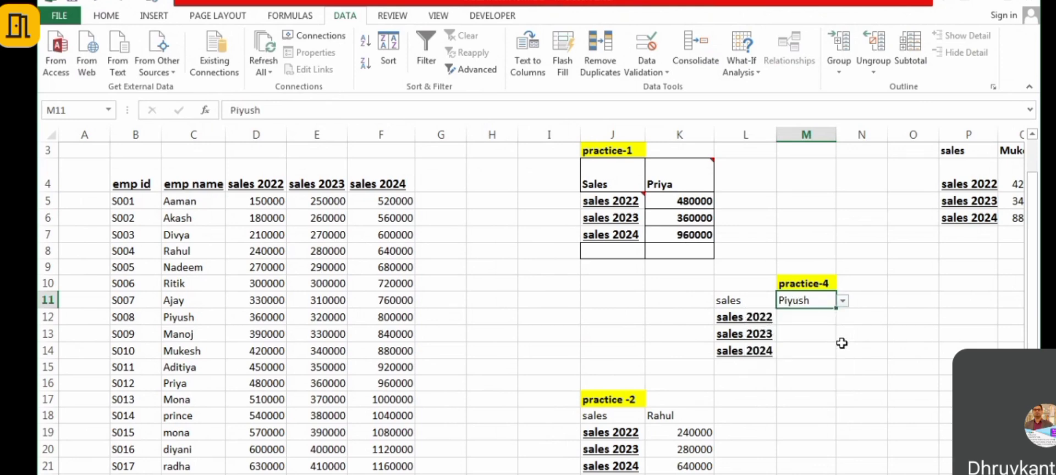
Step: Examine the INDEX formula in K5 and check its array against corner cells B4 and F21 of the employee table
click(808, 319)
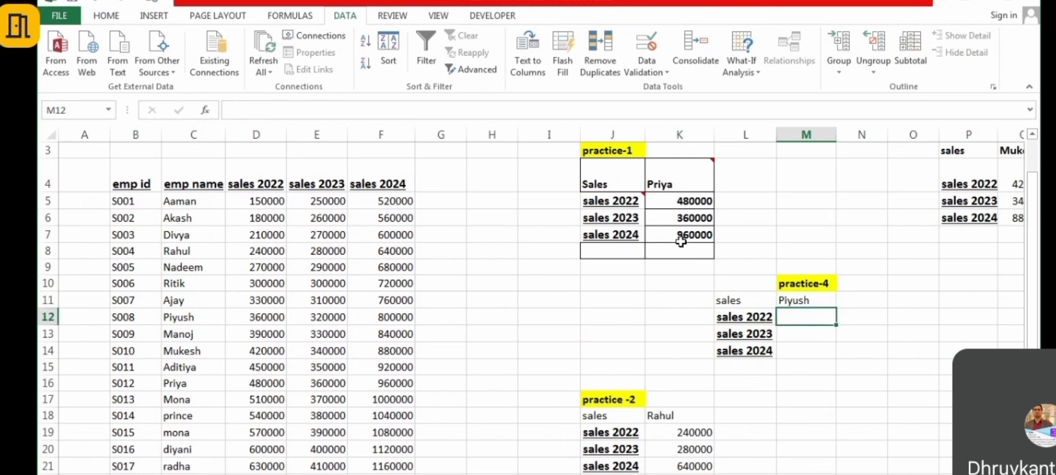
scroll(681, 241, up, 1)
scroll(825, 259, down, 2)
scroll(989, 271, up, 2)
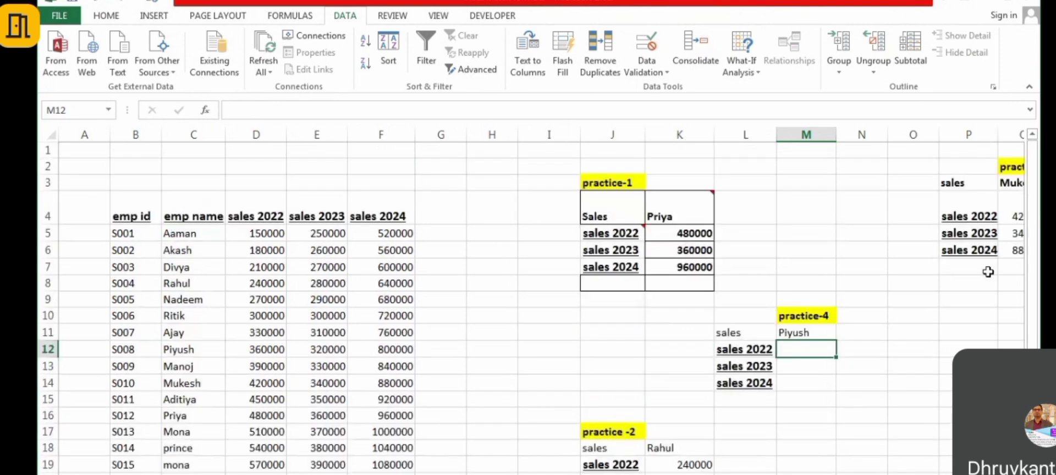
click(682, 233)
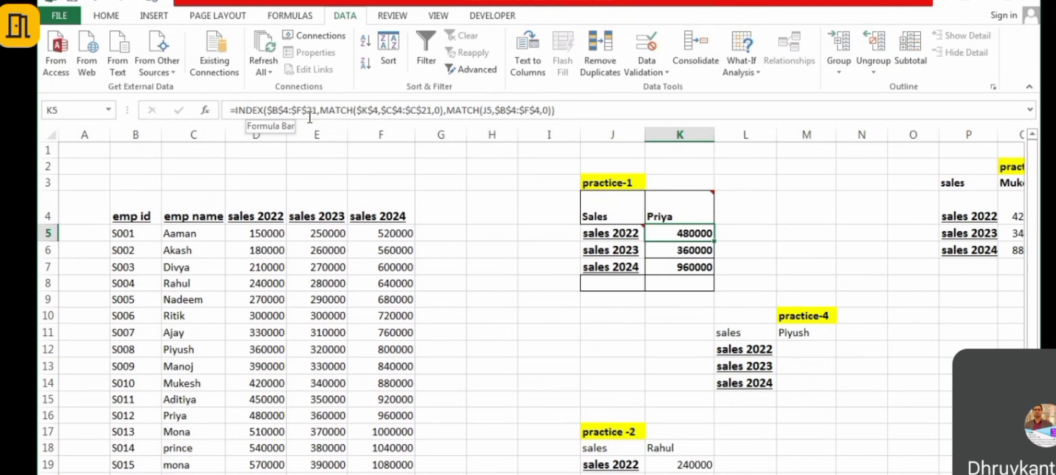
scroll(135, 168, down, 1)
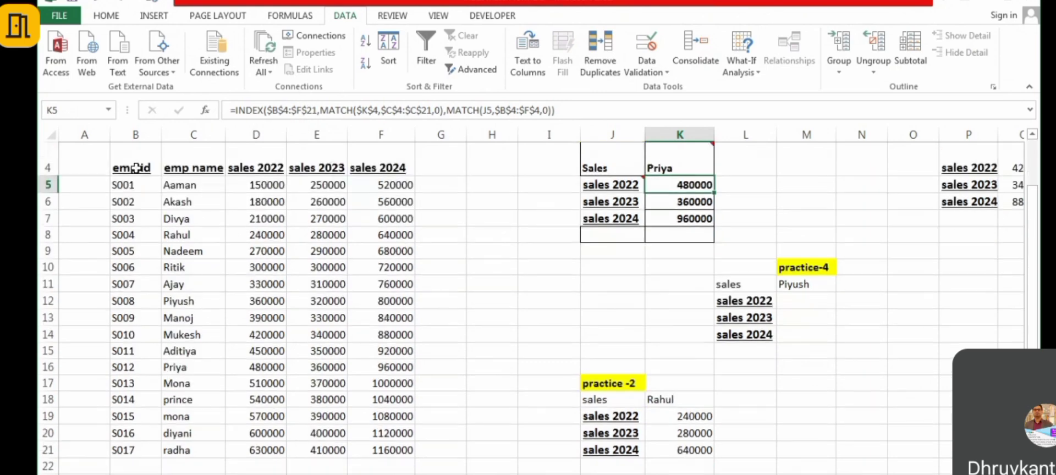
click(135, 167)
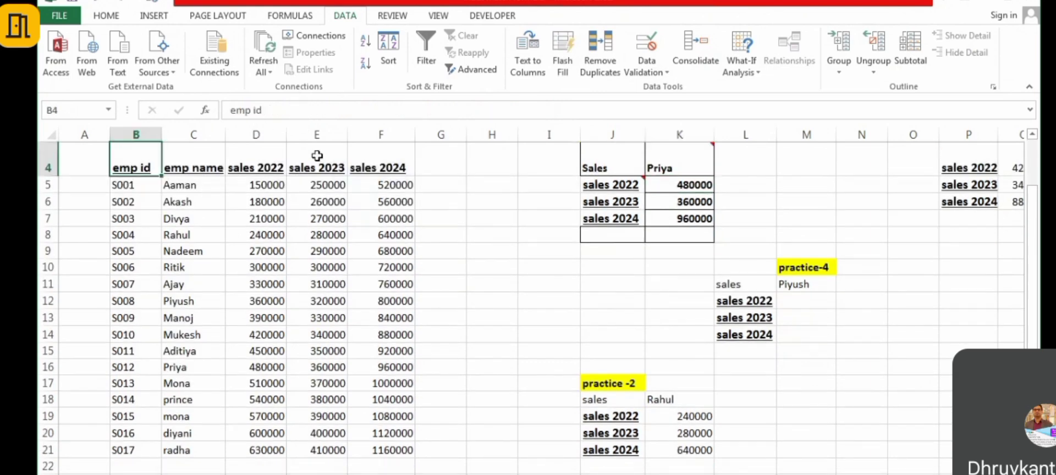
click(400, 450)
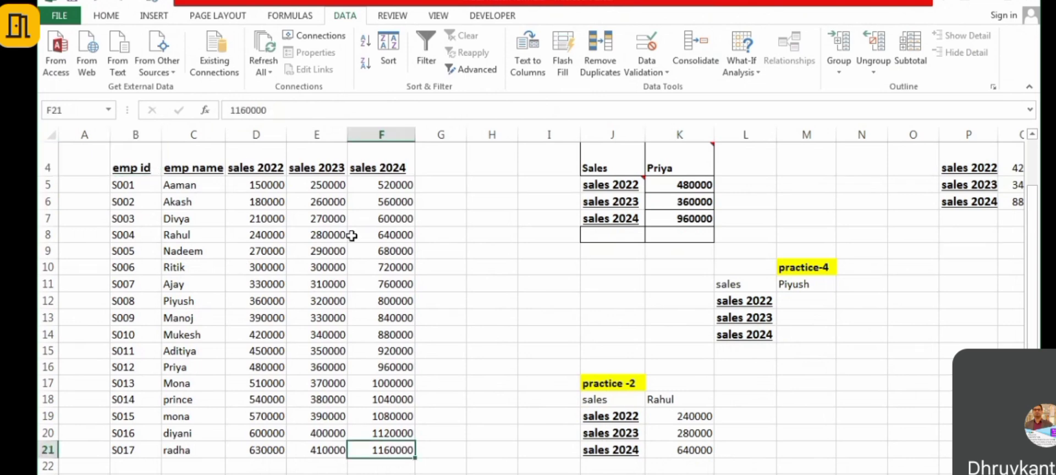
Step: Examine the row and column MATCH arguments of the K5 formula and the cells they refer to
click(667, 188)
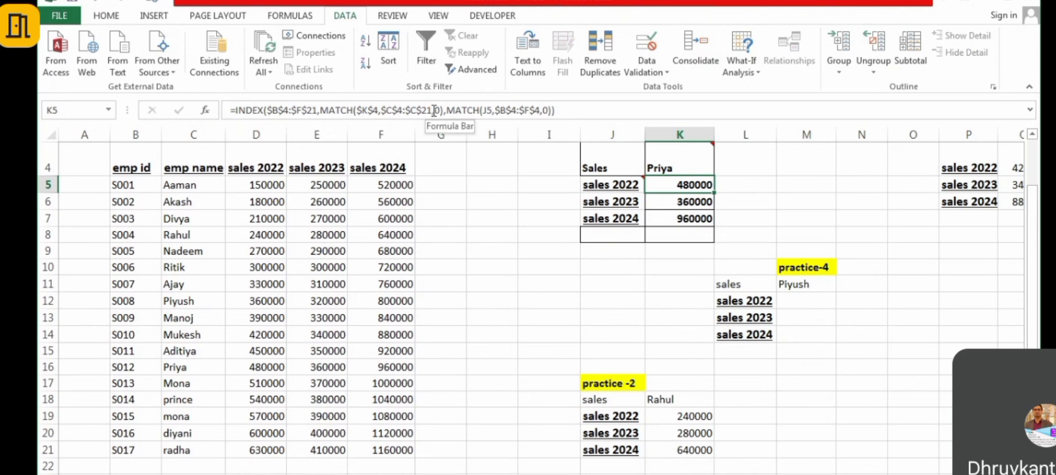
click(319, 110)
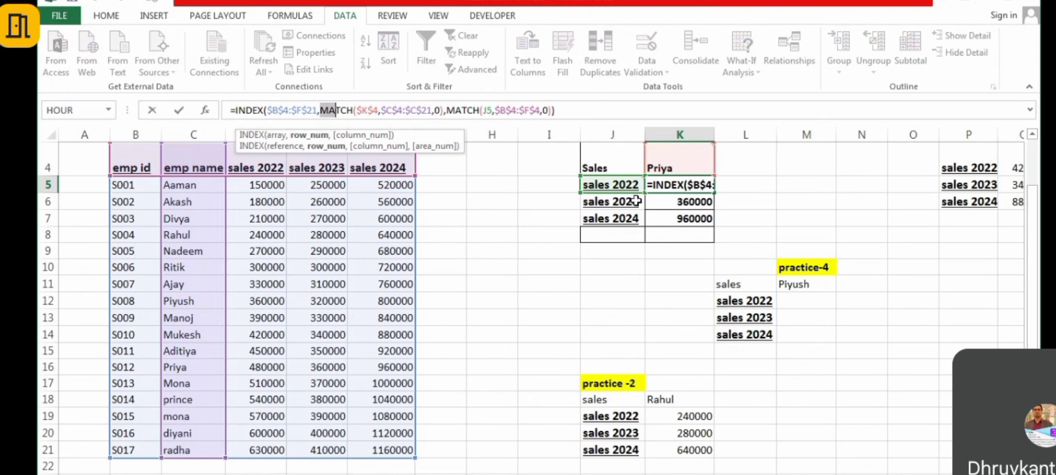
click(557, 110)
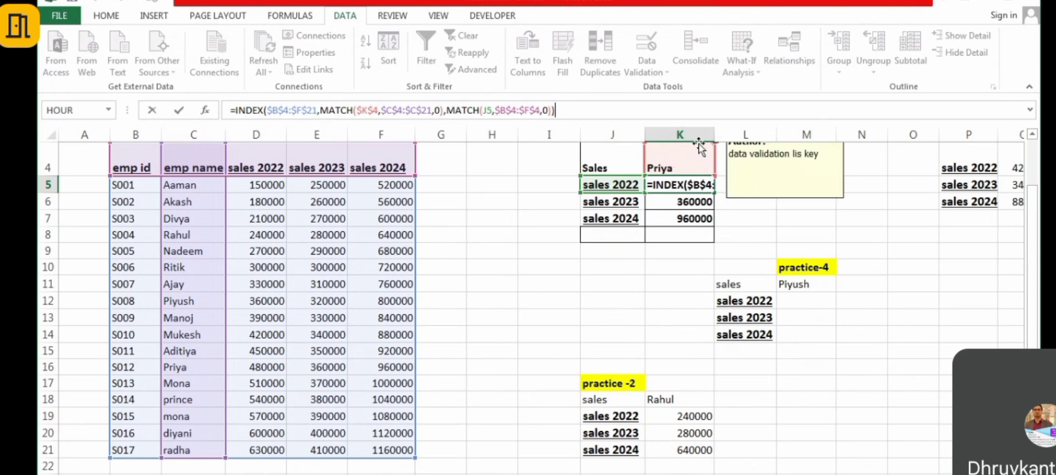
mouse_move(675, 166)
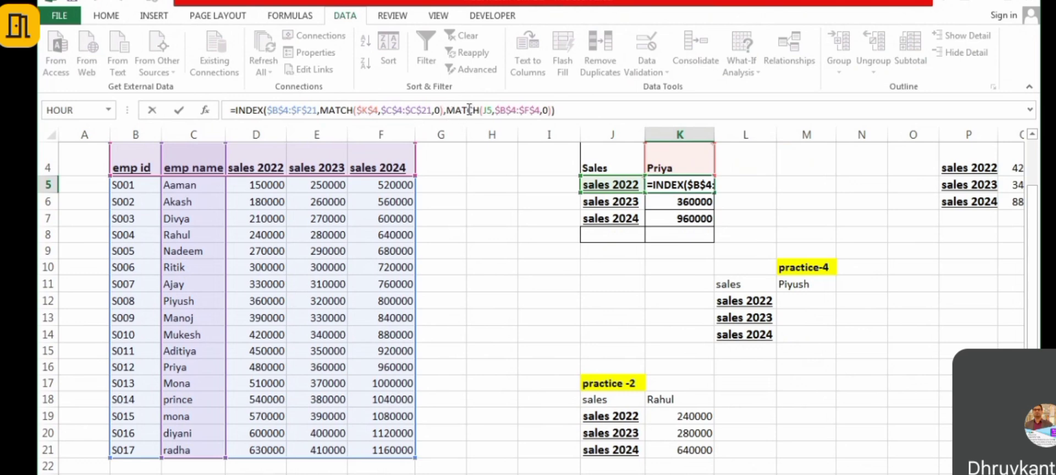
mouse_move(625, 187)
Step: Start an INDEX formula in M12 with the absolute range $B$4:$F$21 as its array
click(809, 301)
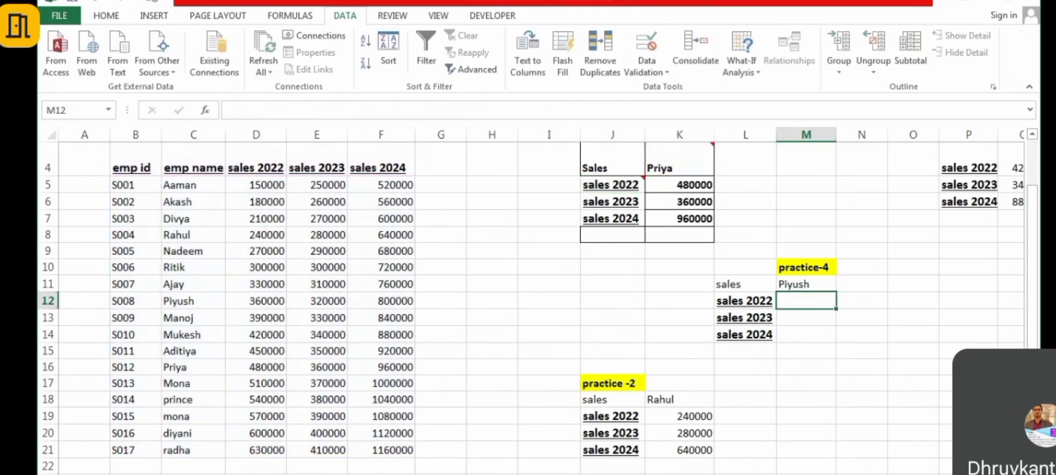
text(=ind)
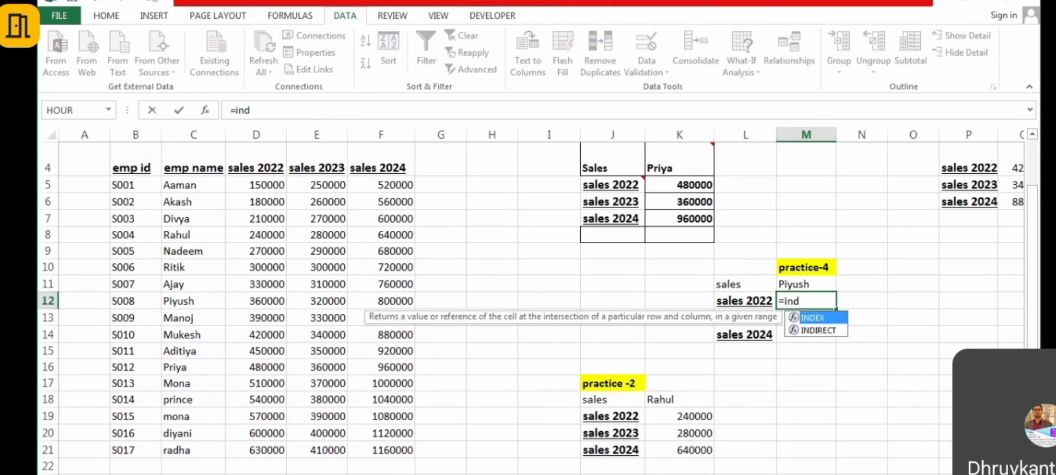
key(Tab)
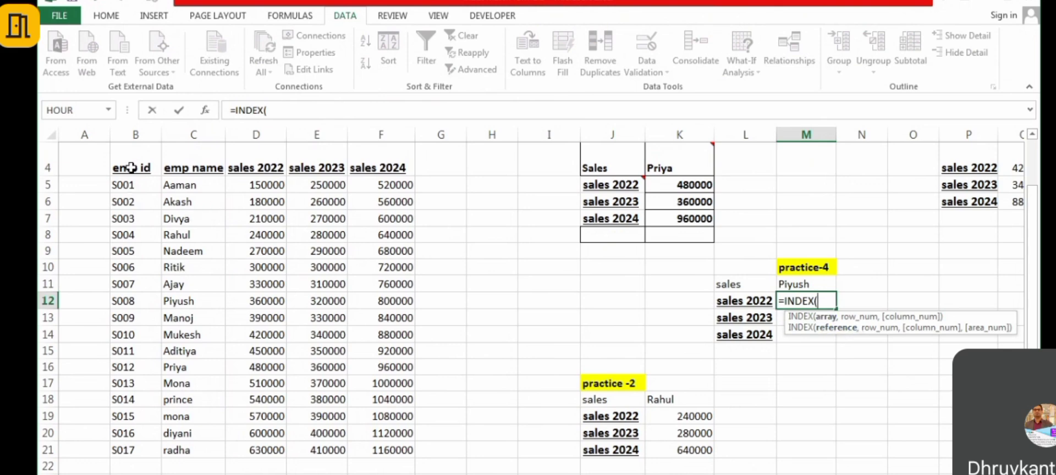
drag(131, 167, 410, 451)
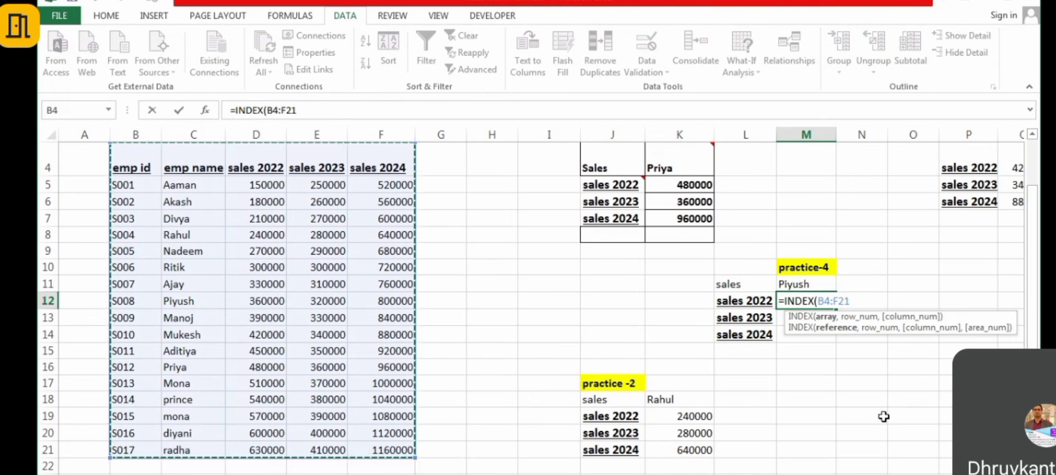
key(F4)
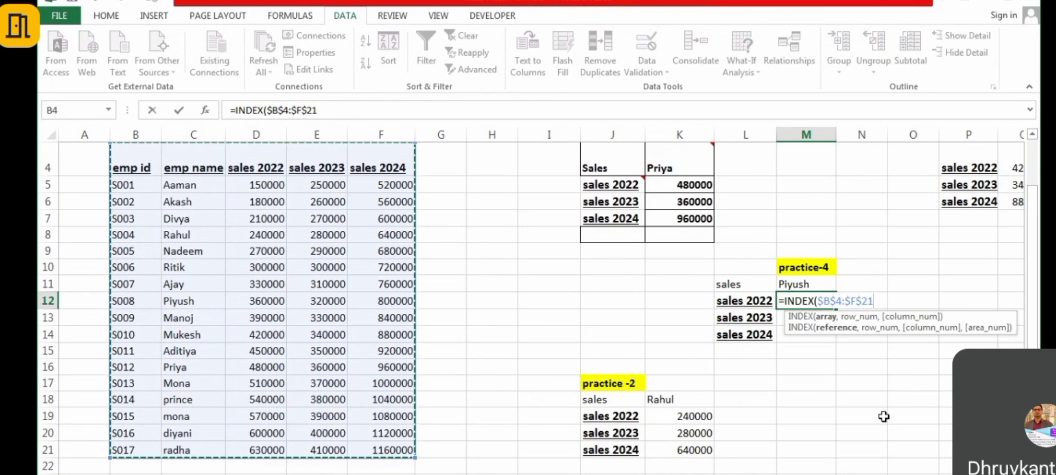
text(,)
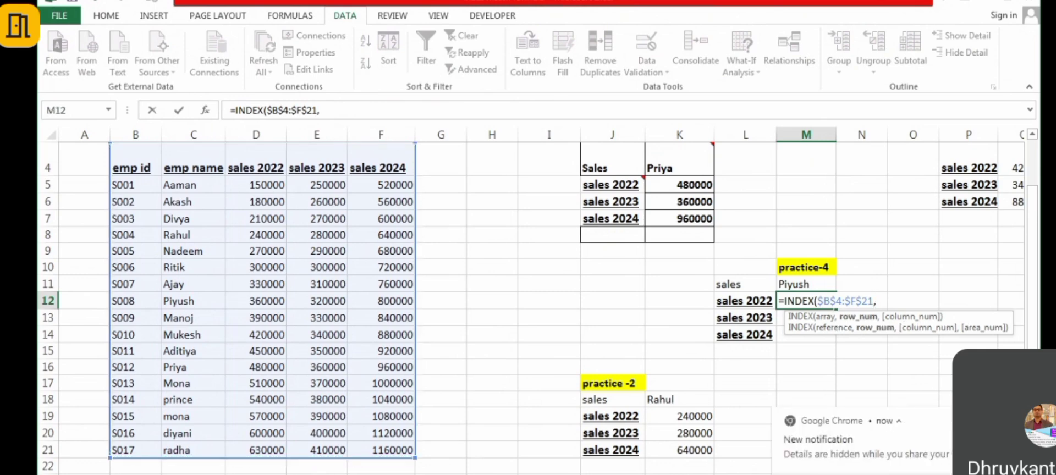
Step: Add MATCH($M$11,$C$4:$C$21,0) as the row number argument of the INDEX formula in M12
text(ma)
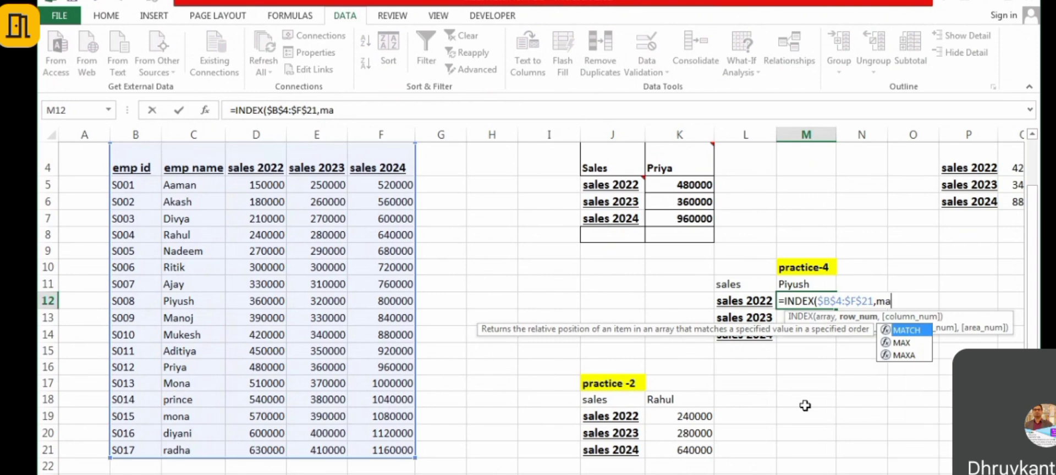
text(t)
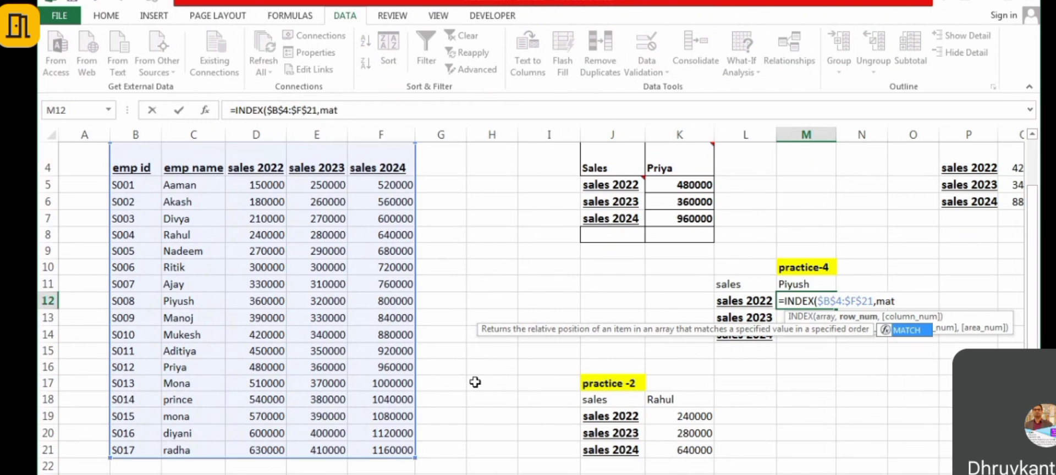
key(Tab)
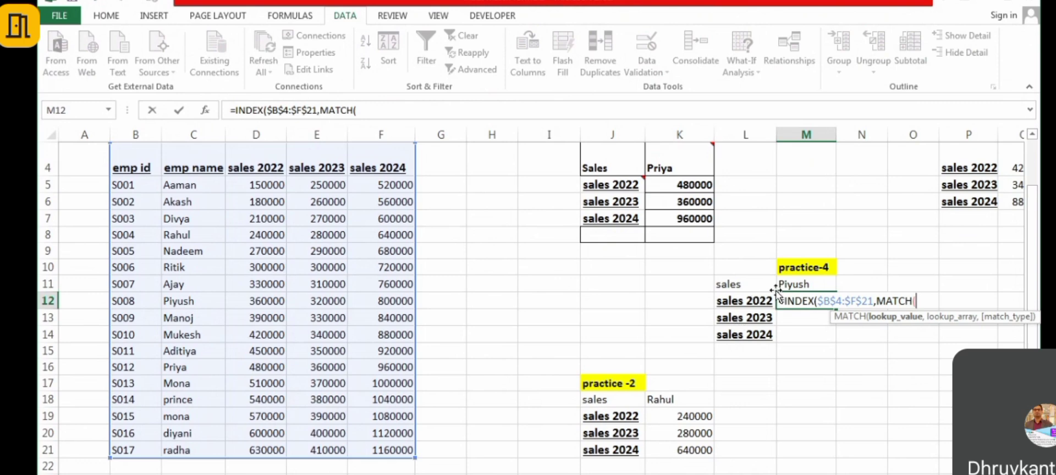
click(807, 284)
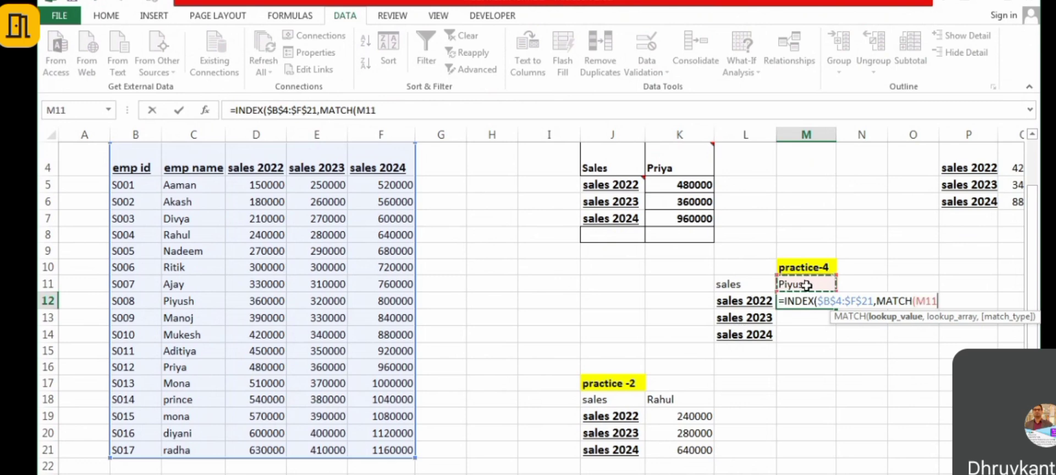
key(F4)
text(,)
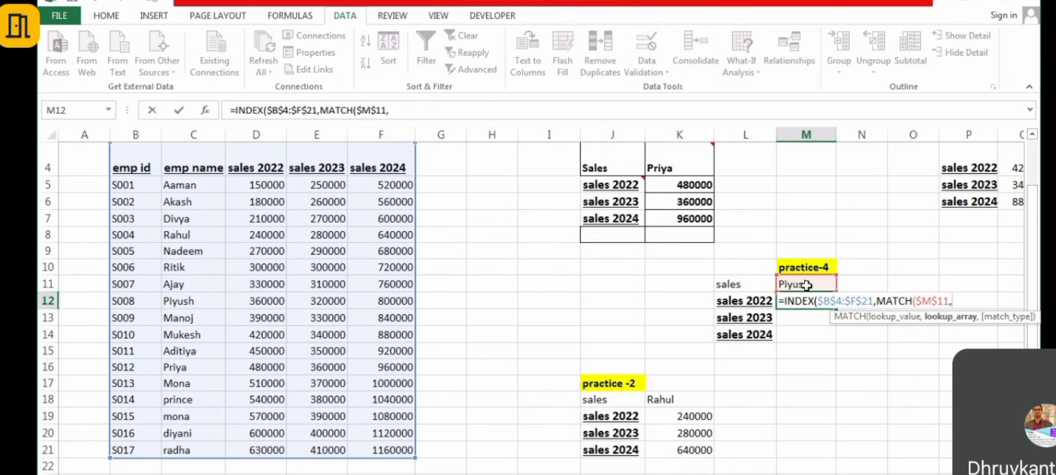
click(200, 166)
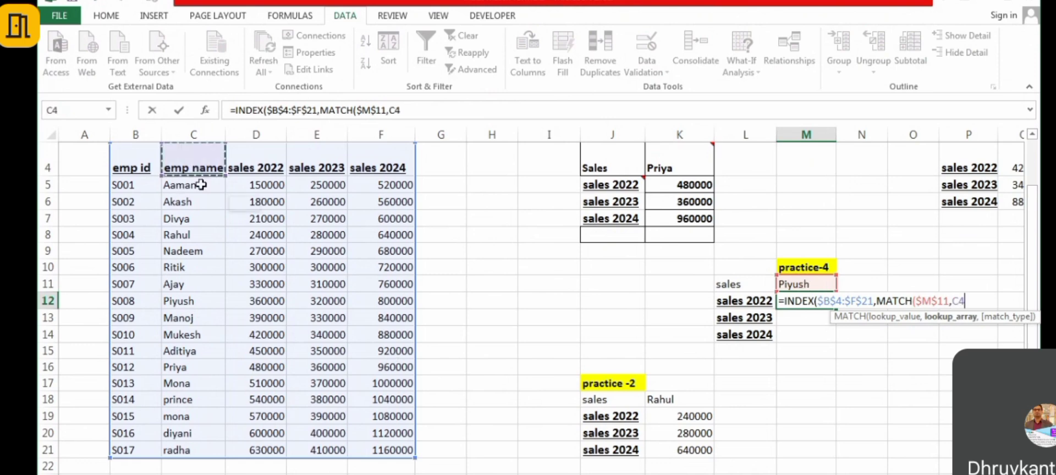
drag(201, 185, 190, 457)
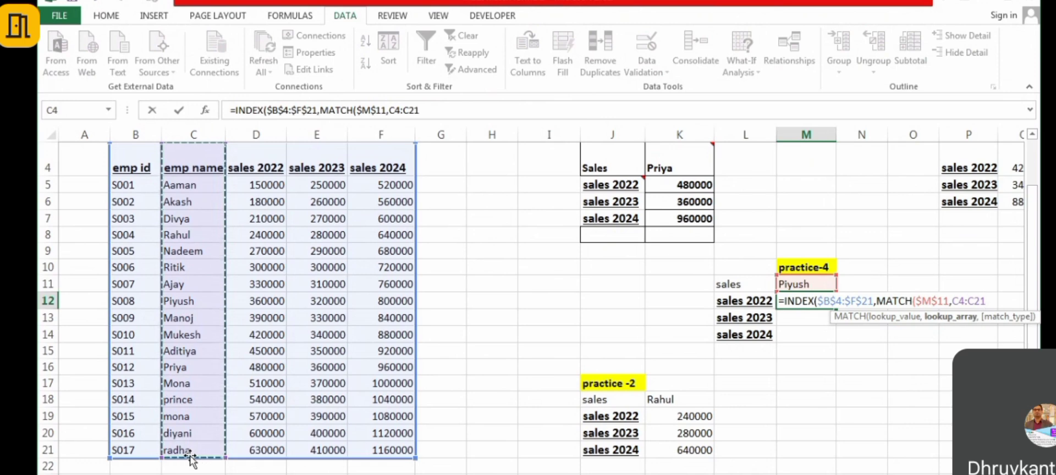
key(F4)
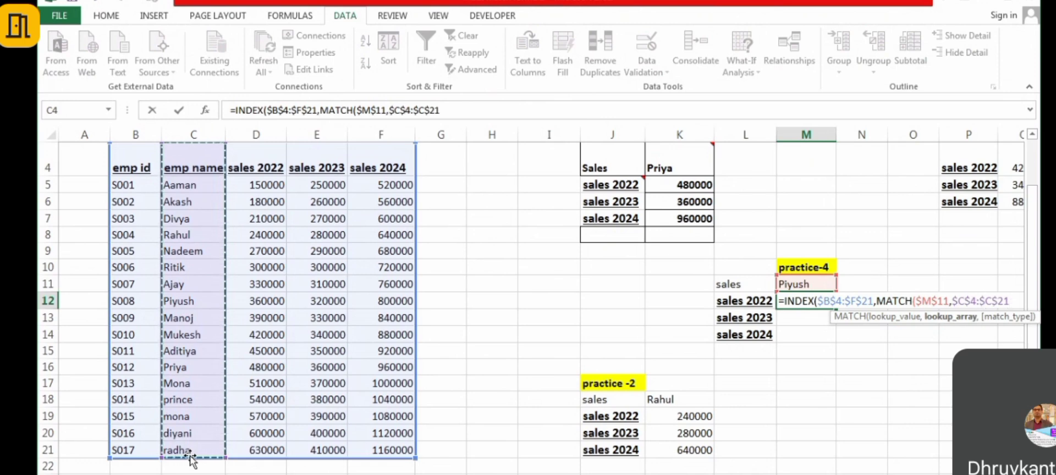
text(,)
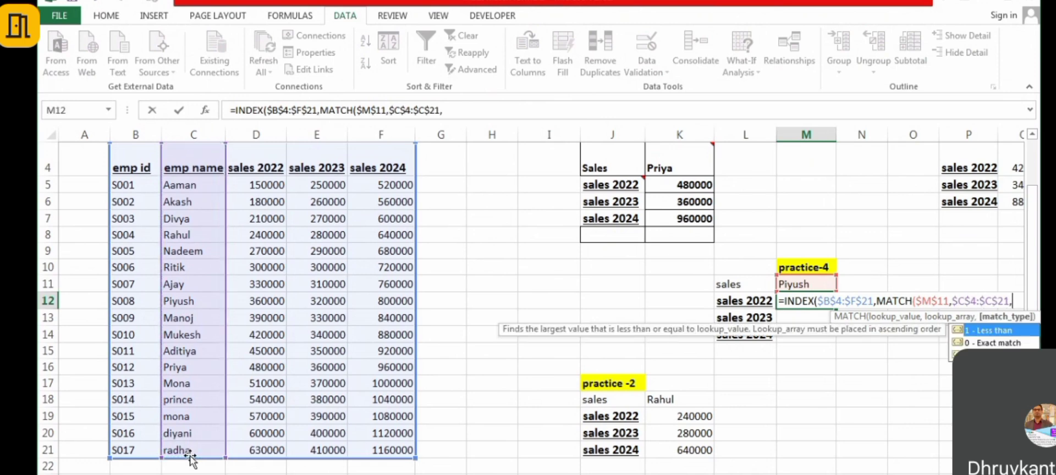
text(0))
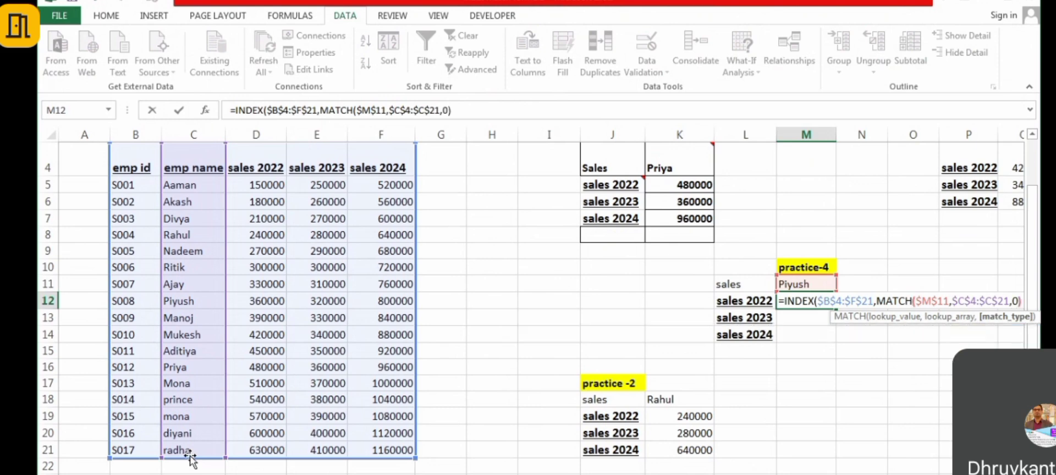
Step: Add MATCH(L12,$B$4:$F$4,0) as the column number argument and complete the INDEX formula in M12
text(,)
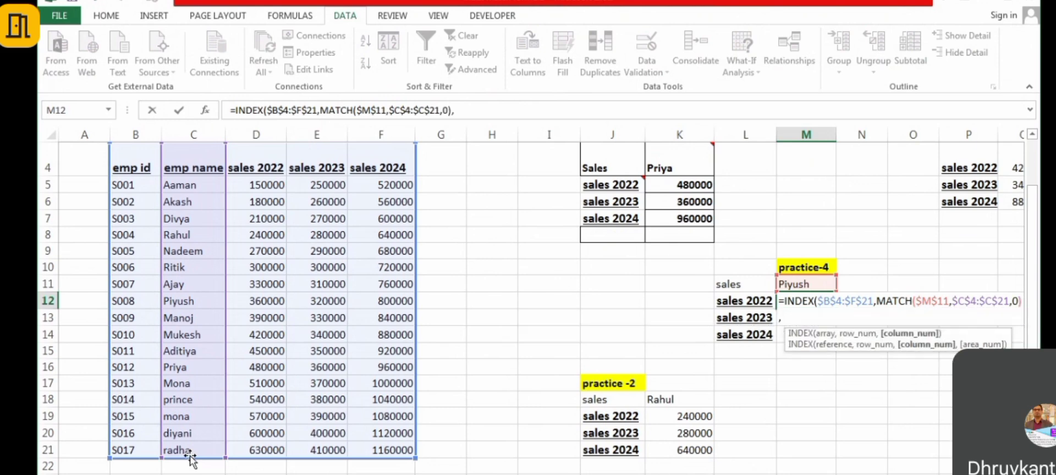
text(mat)
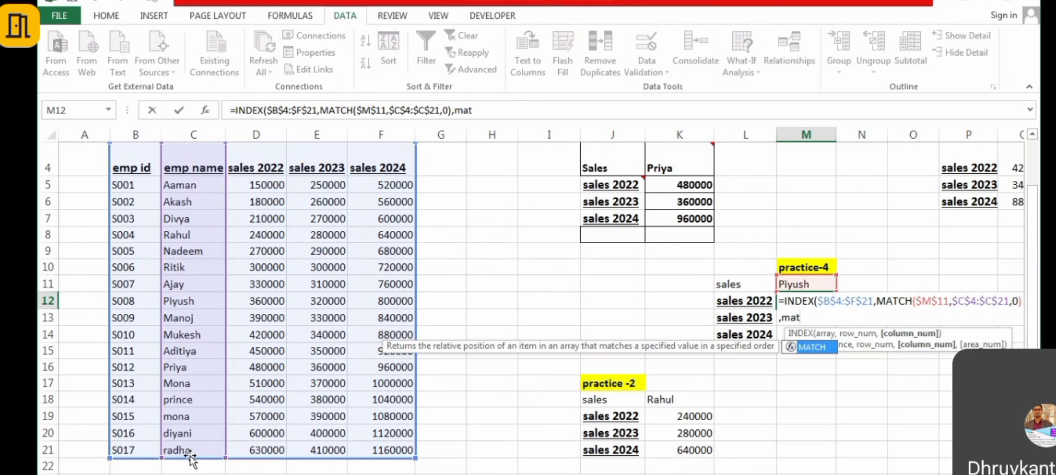
key(Tab)
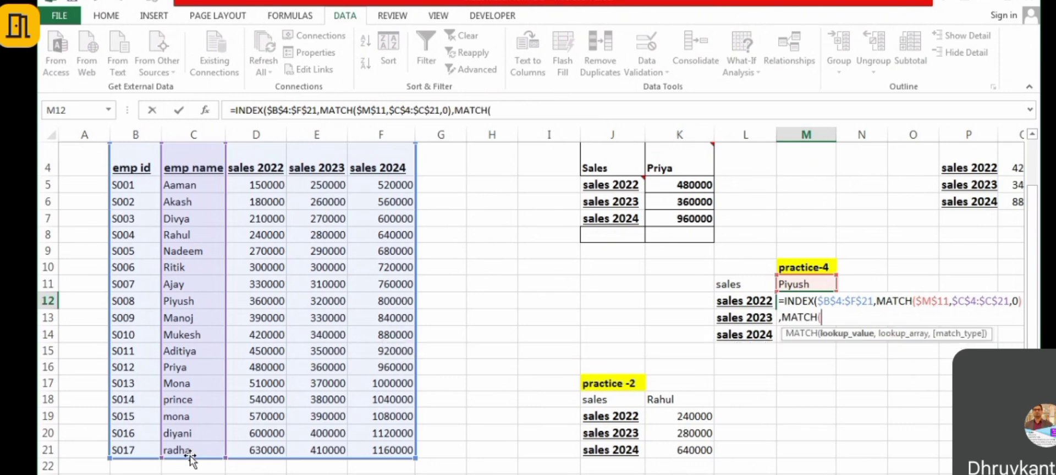
click(741, 300)
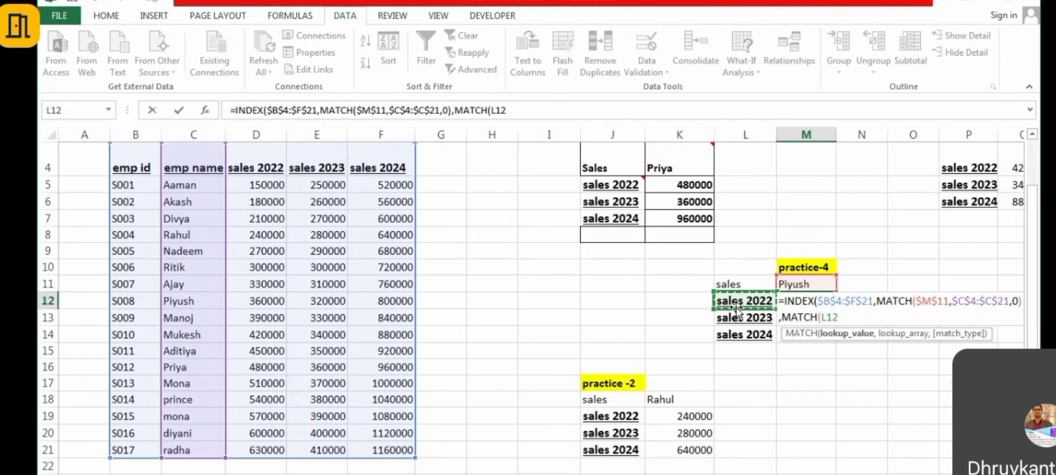
text(,)
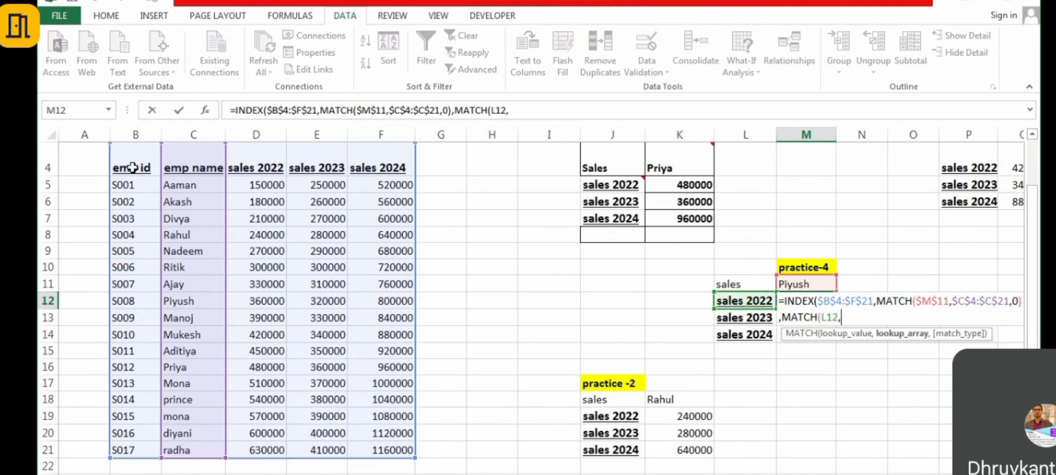
drag(134, 163, 386, 163)
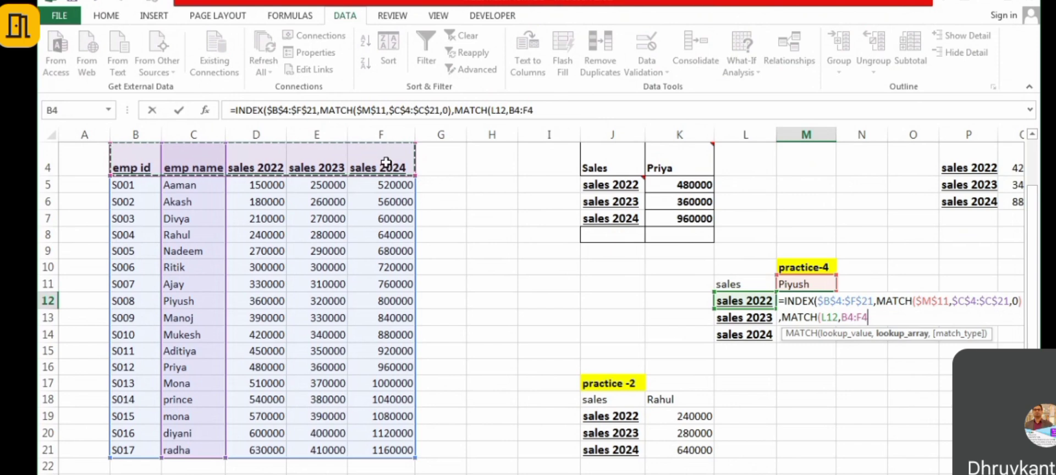
key(F4)
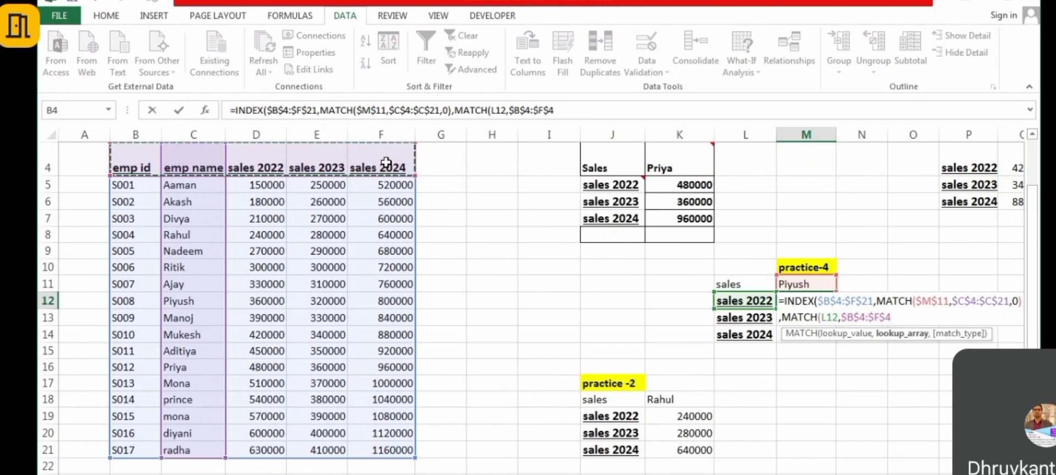
text(,)
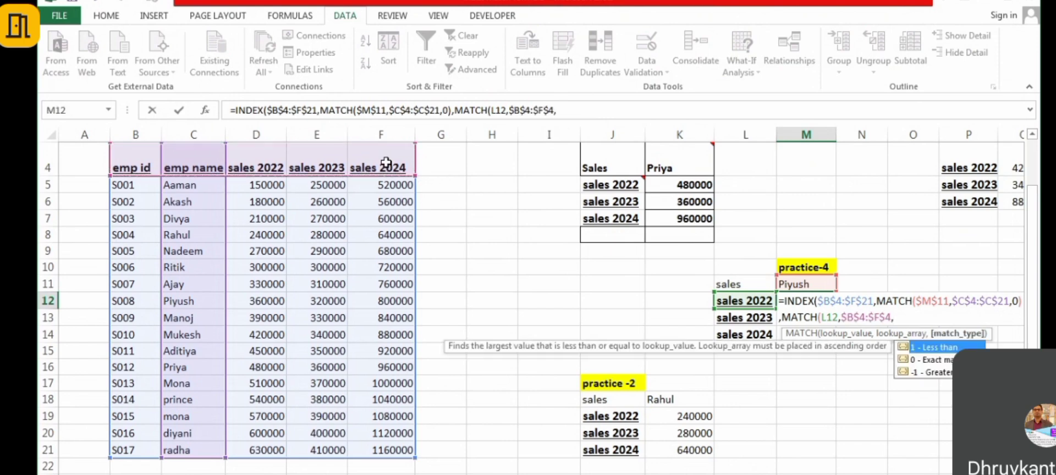
text(0)))
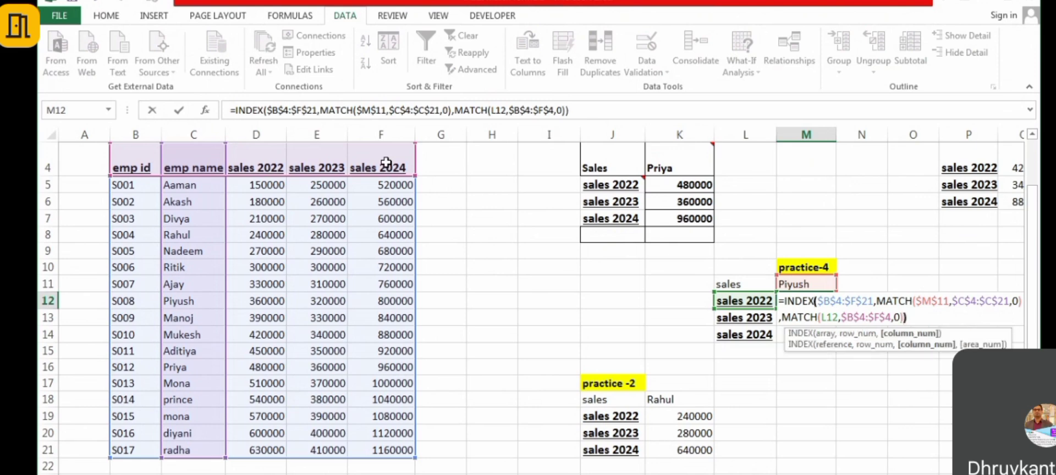
key(Return)
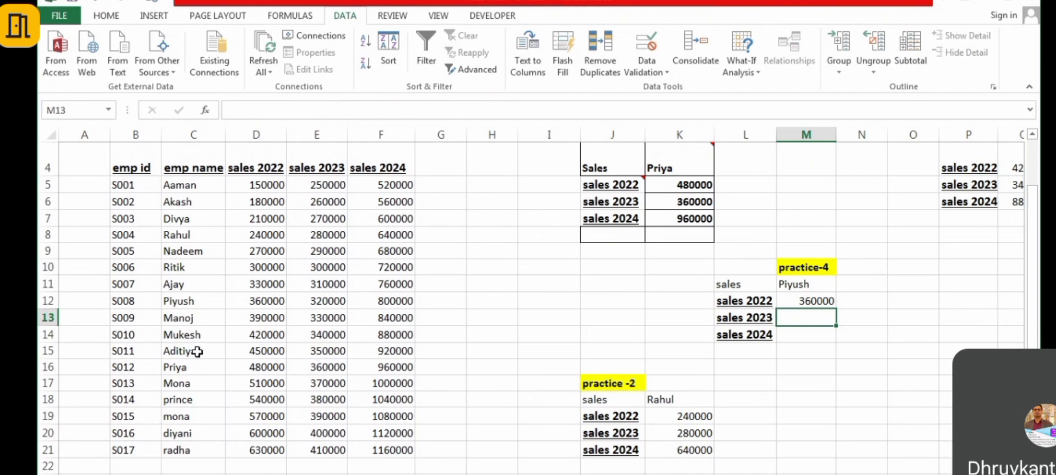
Step: Check the M12 result against the selected employee's name and yearly sales in C12:F12 of the employee table
click(189, 302)
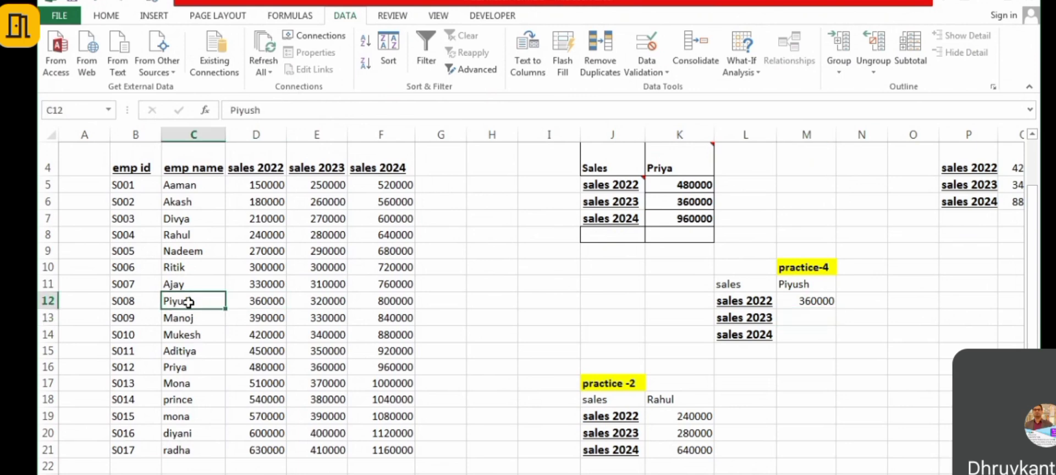
click(262, 305)
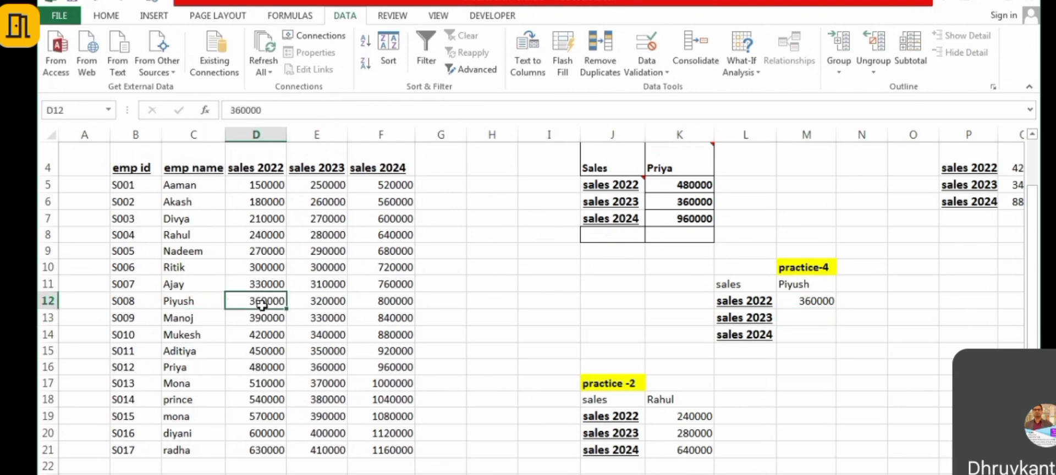
click(314, 302)
click(376, 305)
Step: Fill the INDEX-MATCH formula from M12 down to M14 for sales 2023 and sales 2024
click(818, 304)
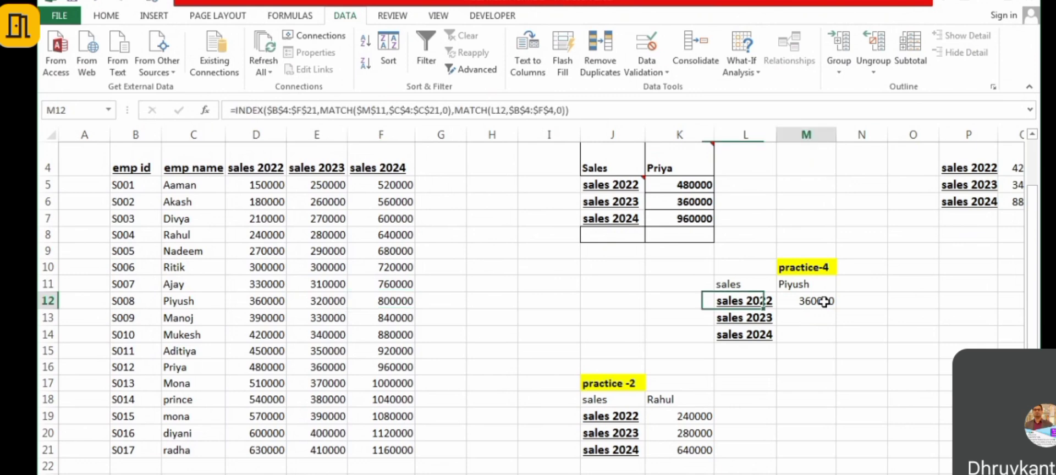
drag(832, 306, 834, 338)
click(814, 393)
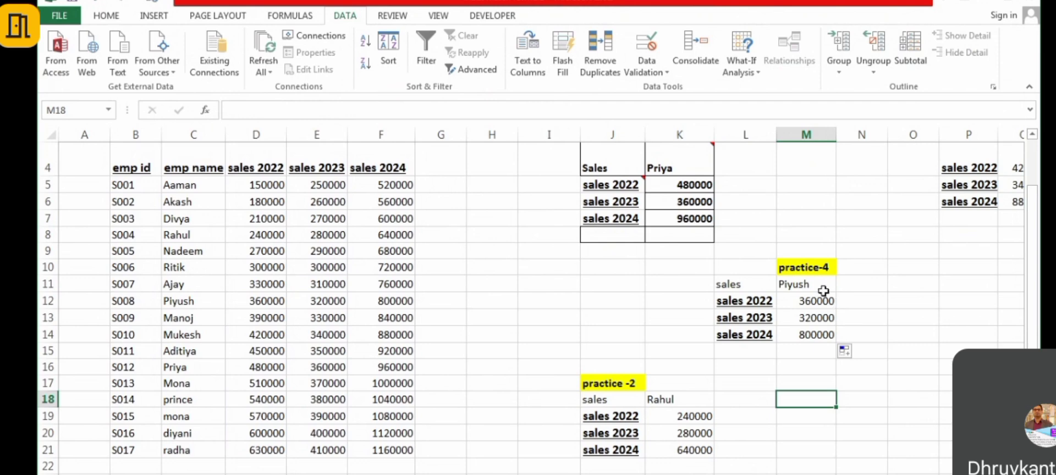
Step: Test the lookup by choosing several employees from the dropdown in M11, ending with the sixteenth employee in the emp name column
click(823, 289)
click(843, 285)
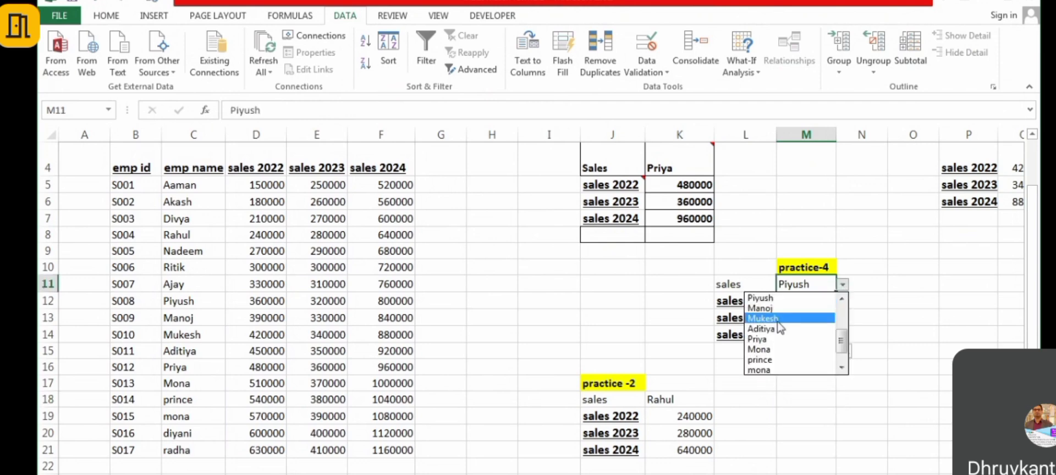
click(778, 320)
click(843, 284)
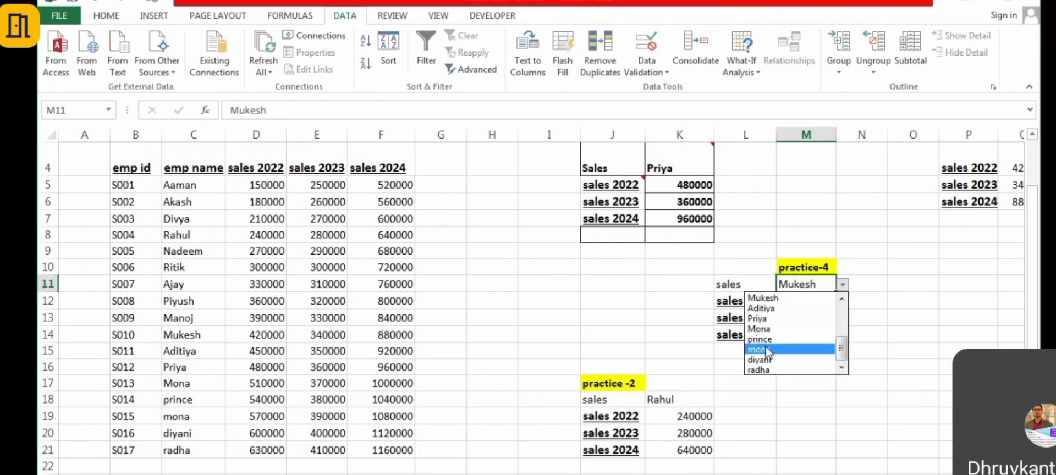
click(808, 344)
click(842, 284)
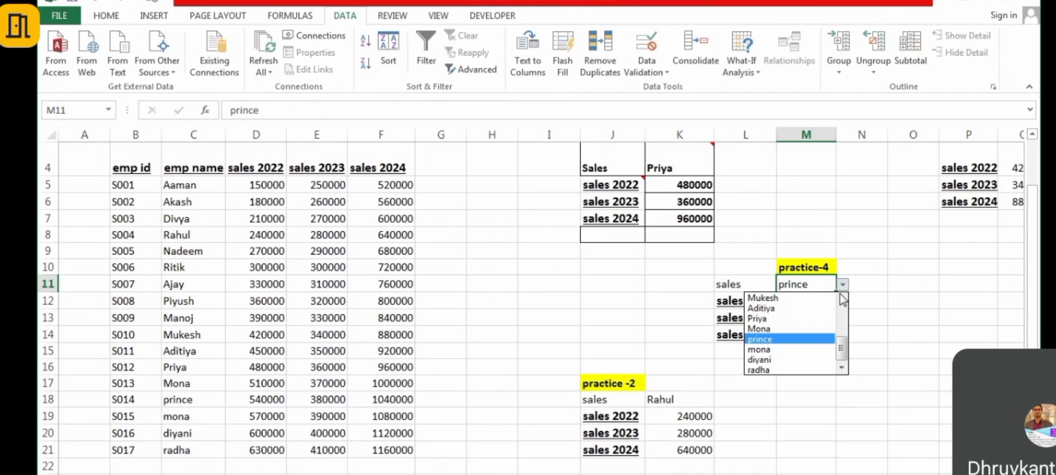
click(763, 362)
click(871, 337)
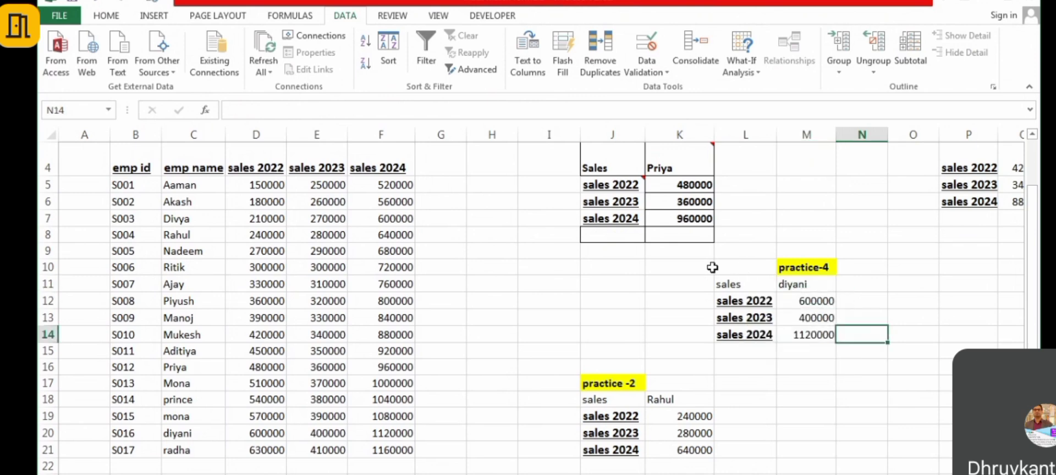
Step: Apply a yellow fill to K10:N14 around the practice-4 table
drag(709, 267, 855, 336)
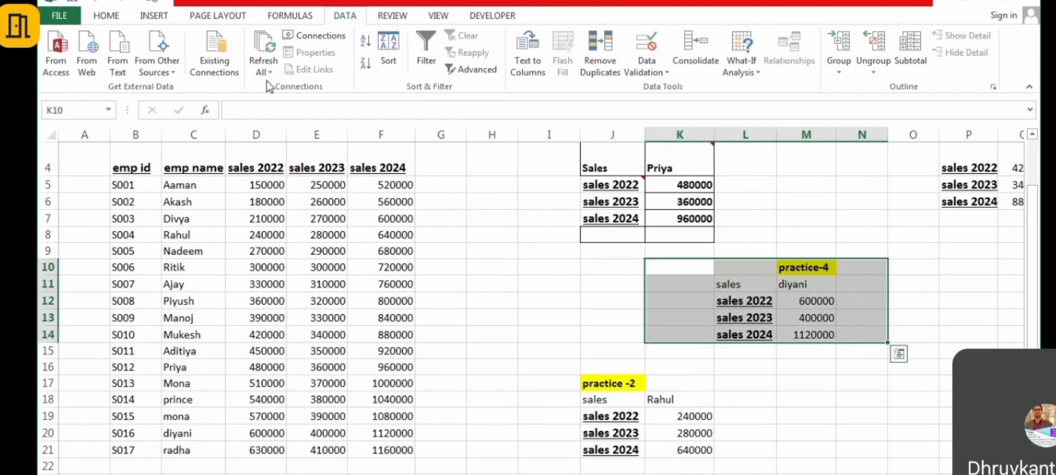
click(98, 18)
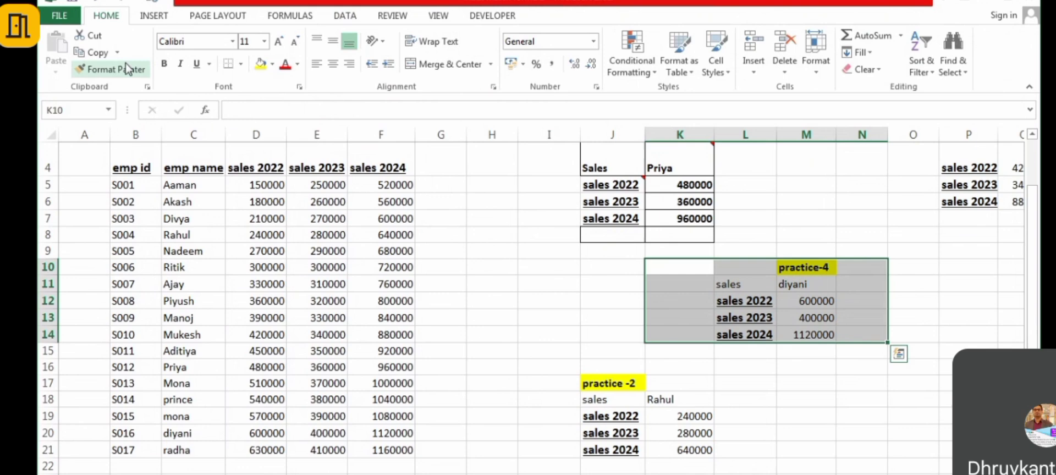
click(261, 64)
click(864, 398)
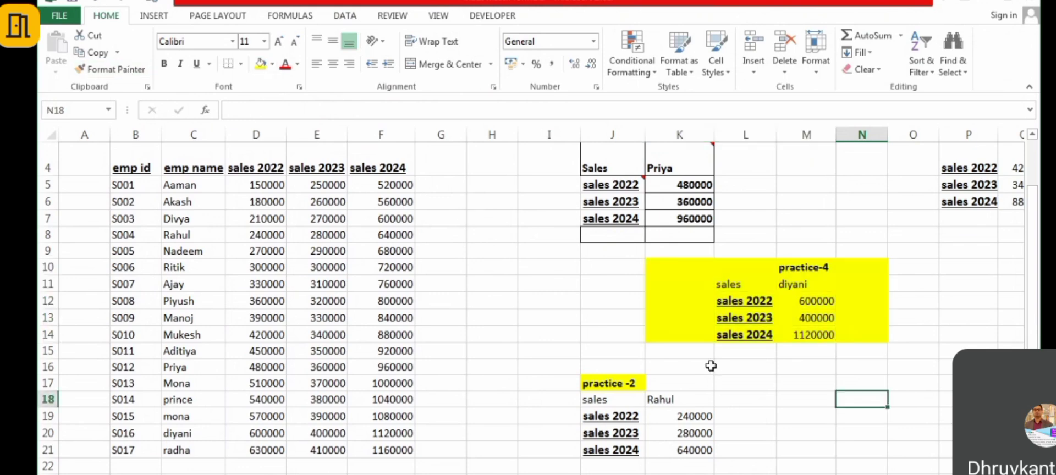
scroll(717, 343, up, 1)
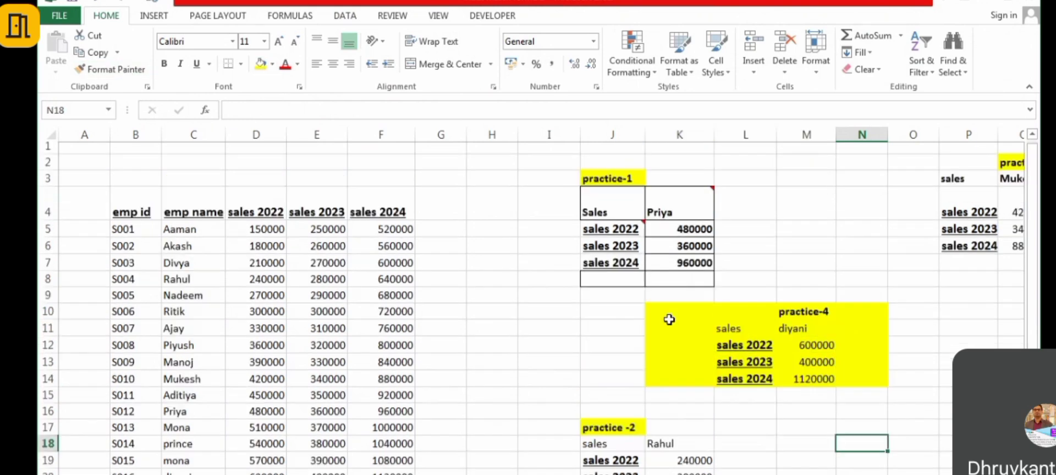